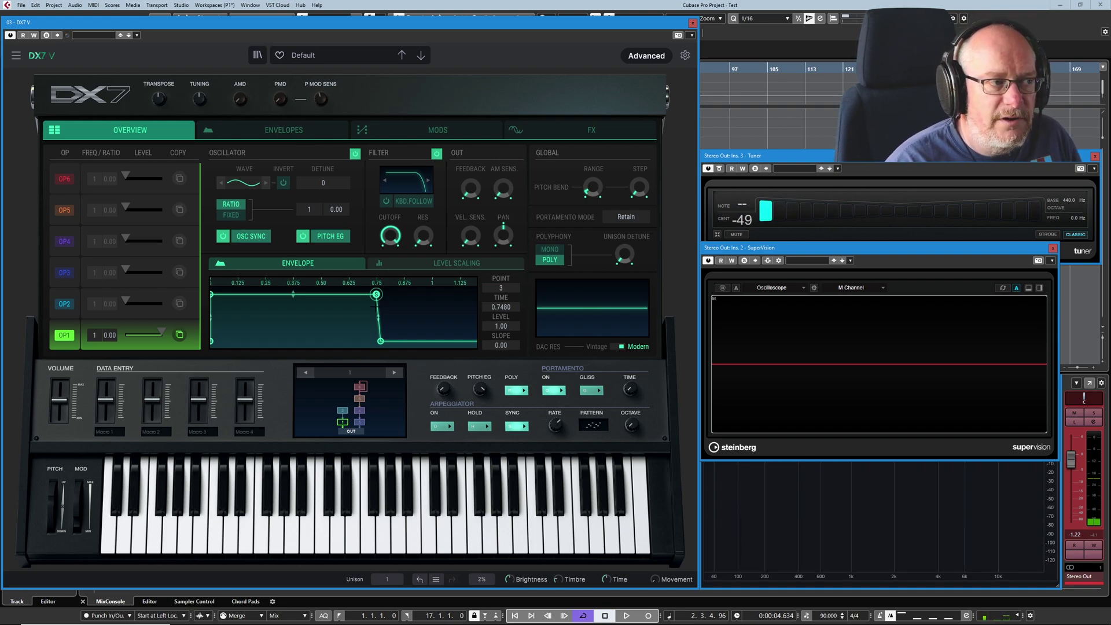
- Lengthen the final falling segment of the OP1 envelope by moving its end point out to about 0.94 on the time ruler
left_click(379, 341)
left_click(376, 294)
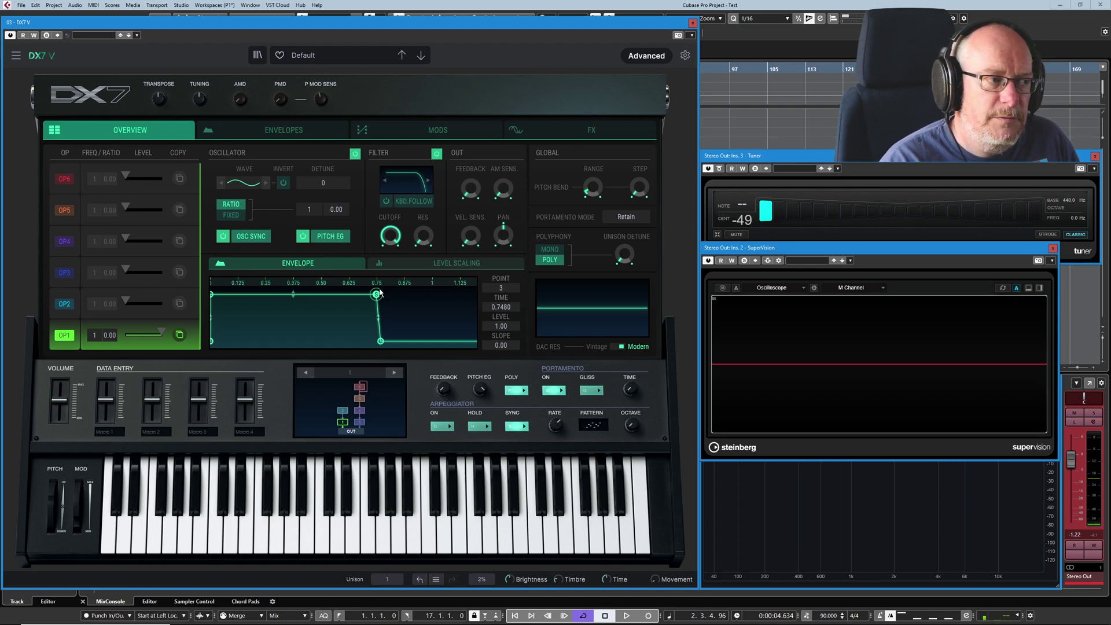
left_click_drag(381, 341, 420, 341)
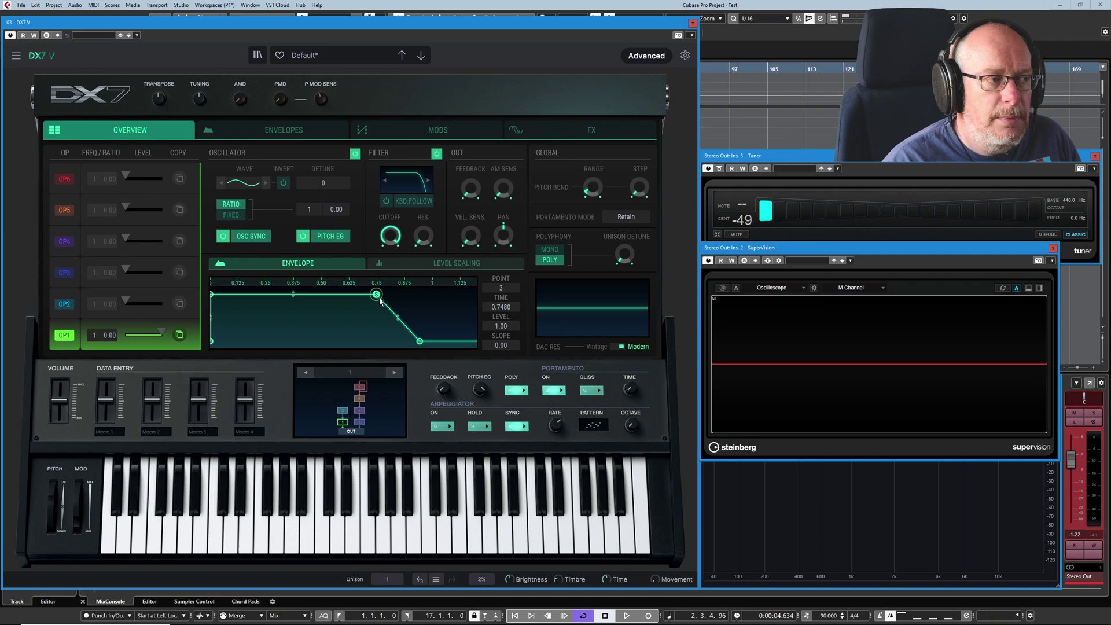
- Add two points on the OP1 envelope's falling segment and shape them into a curved dip at level 0.50 and a peak at level 1.00
left_click(397, 309)
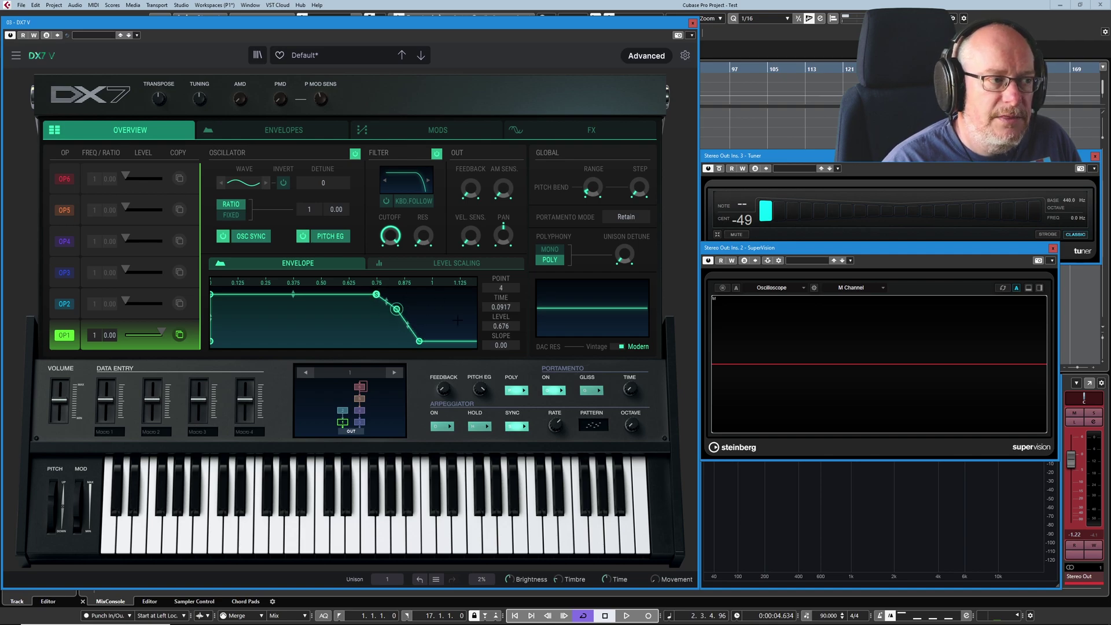
left_click_drag(421, 336, 449, 336)
double_click(416, 333)
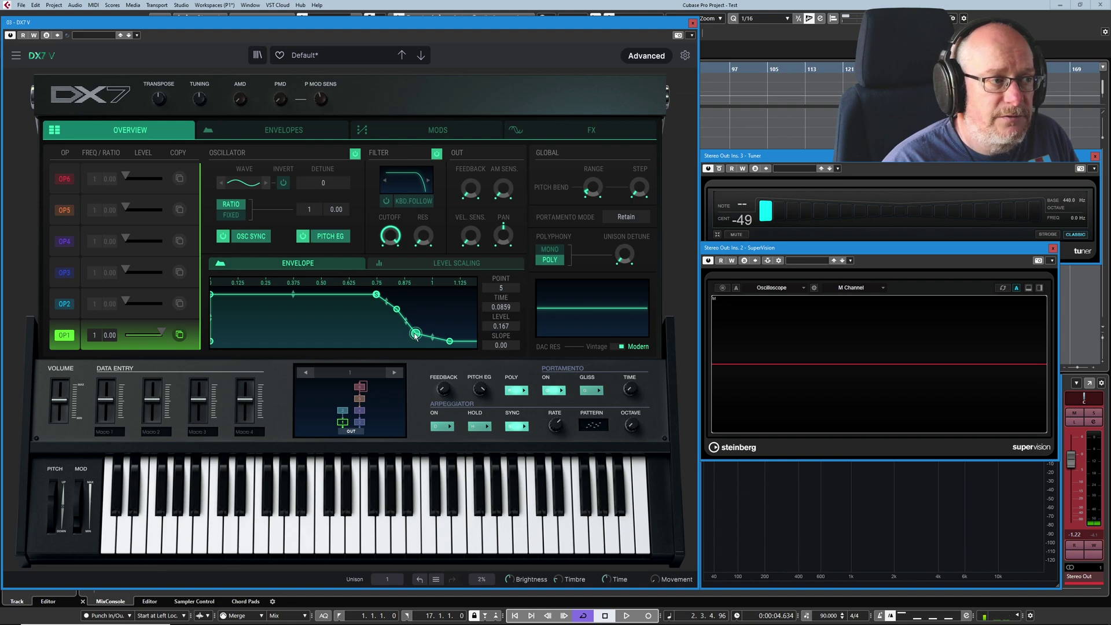
left_click_drag(416, 335, 396, 316)
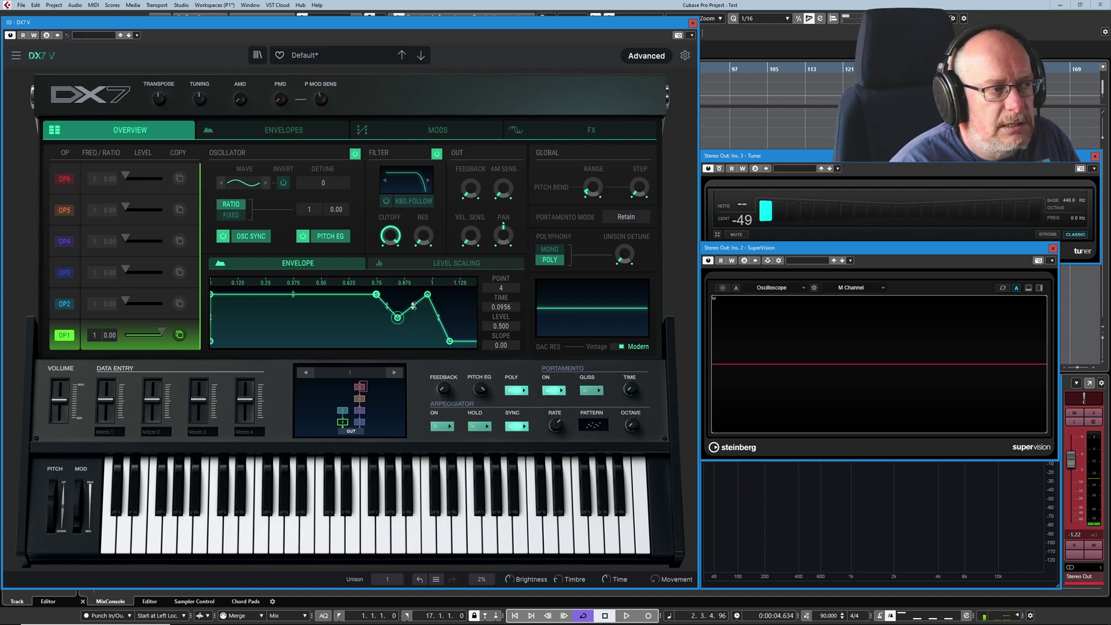
mouse_move(412, 304)
left_mouse_down()
mouse_move(438, 324)
mouse_move(439, 298)
mouse_move(439, 340)
mouse_move(424, 317)
left_mouse_up()
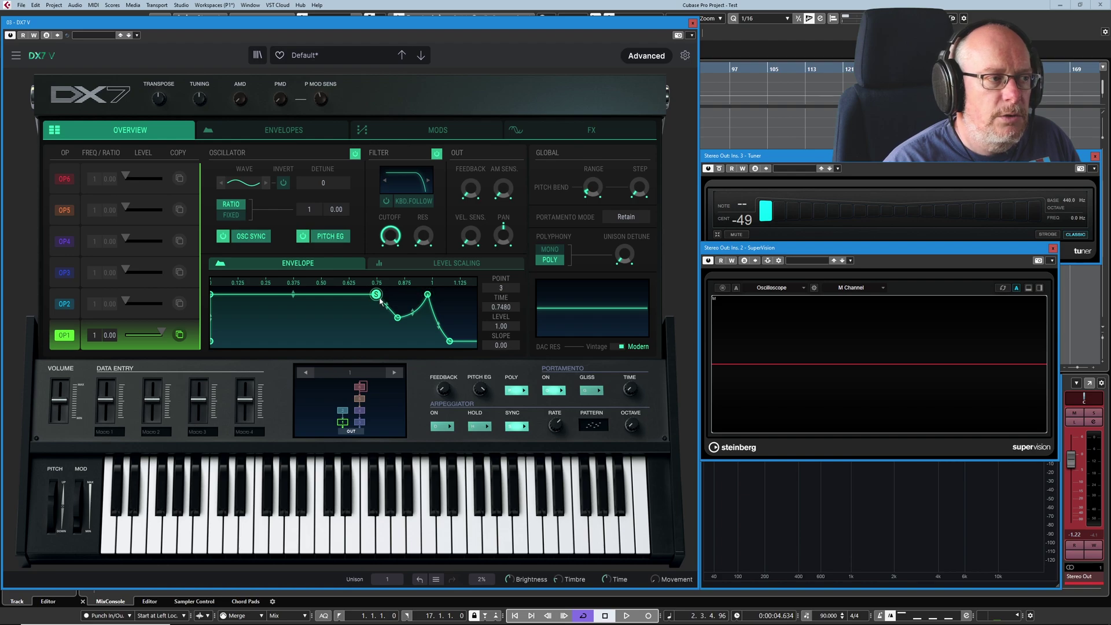
- Lower envelope point 3 to level 0.241 at time 0.6732 and bend the segment leading to it to a slope of -0.212
left_click(212, 295)
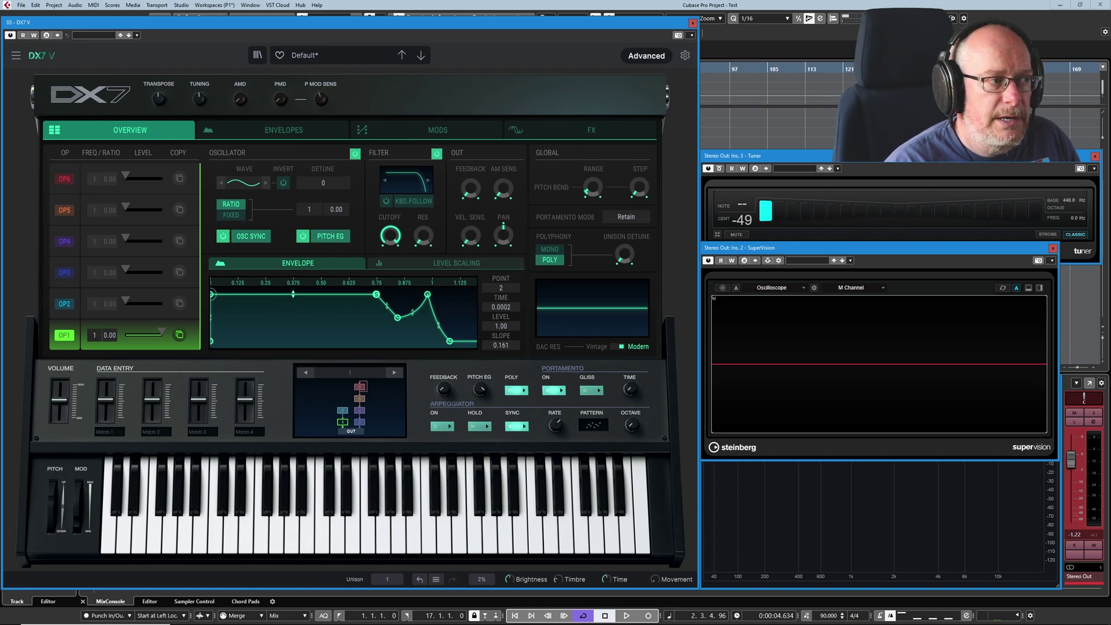
mouse_move(293, 294)
left_mouse_down()
mouse_move(293, 312)
mouse_move(293, 295)
left_mouse_up()
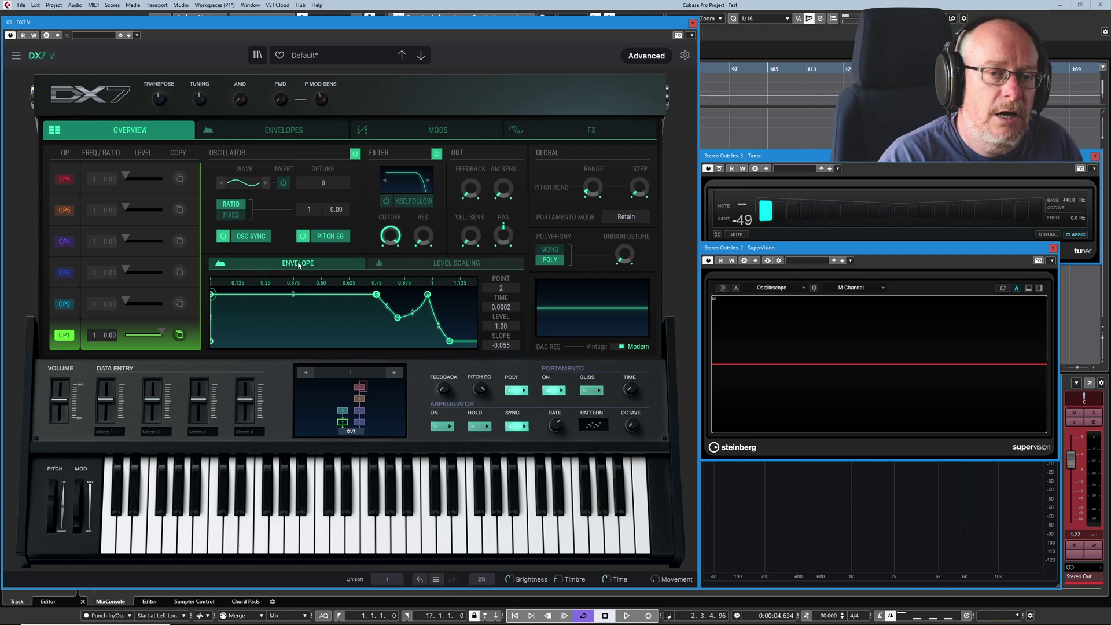
left_click_drag(376, 295, 360, 330)
left_click_drag(285, 314, 283, 301)
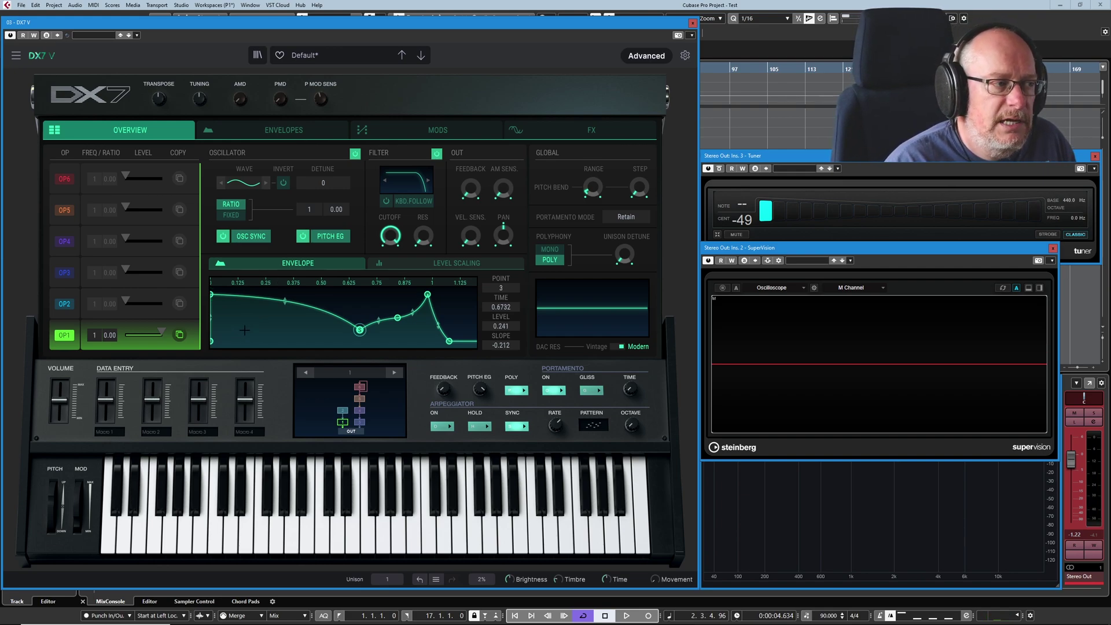
- Add ten points across the OP1 envelope to form a zigzag of alternating peaks and dips
left_click(245, 330)
left_click(279, 297)
left_click(303, 332)
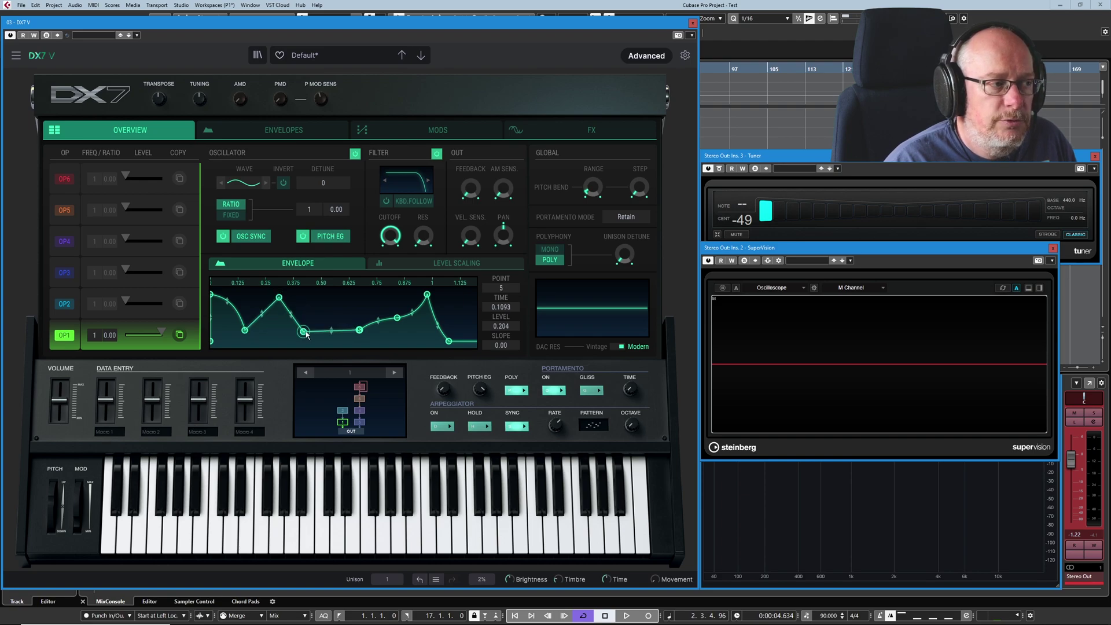
left_click(336, 302)
left_click(274, 328)
left_click(309, 300)
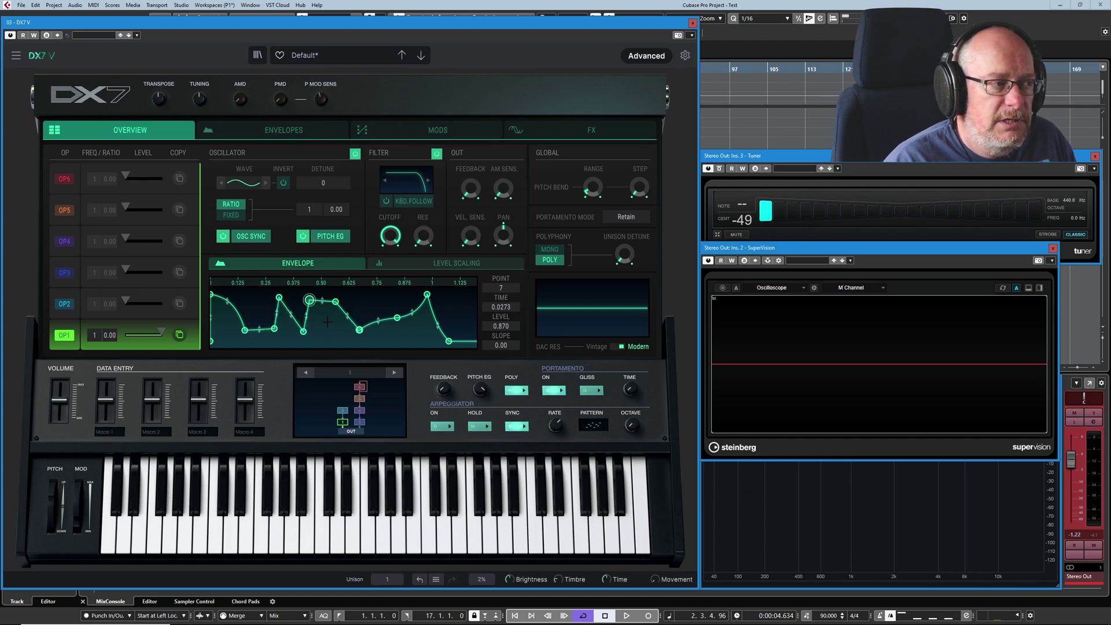
left_click(329, 325)
left_click(374, 303)
left_click(420, 333)
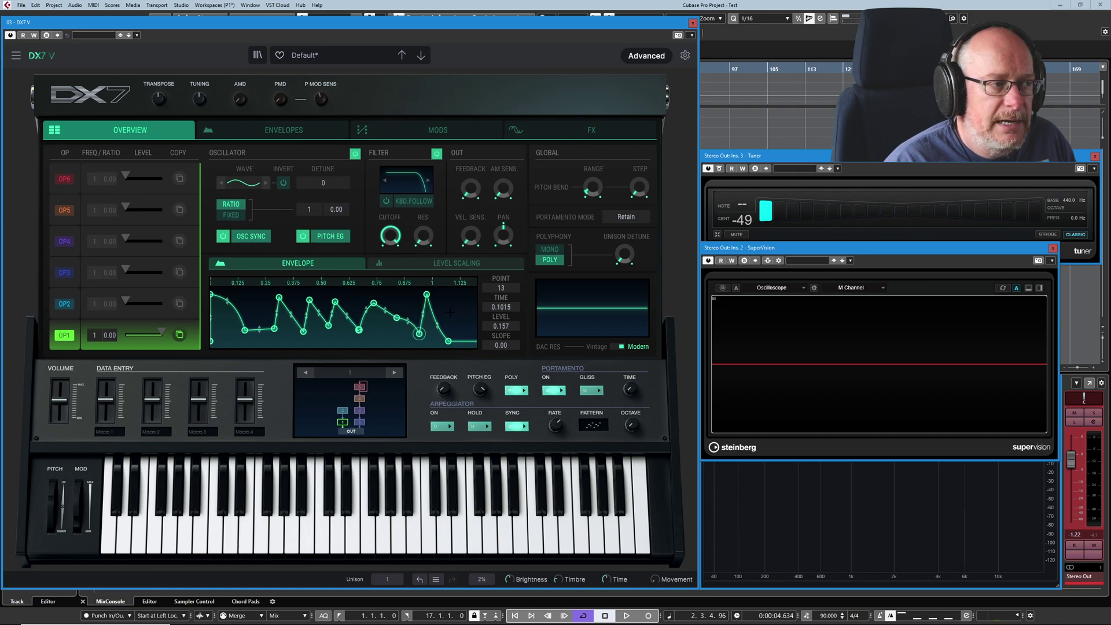
left_click(452, 310)
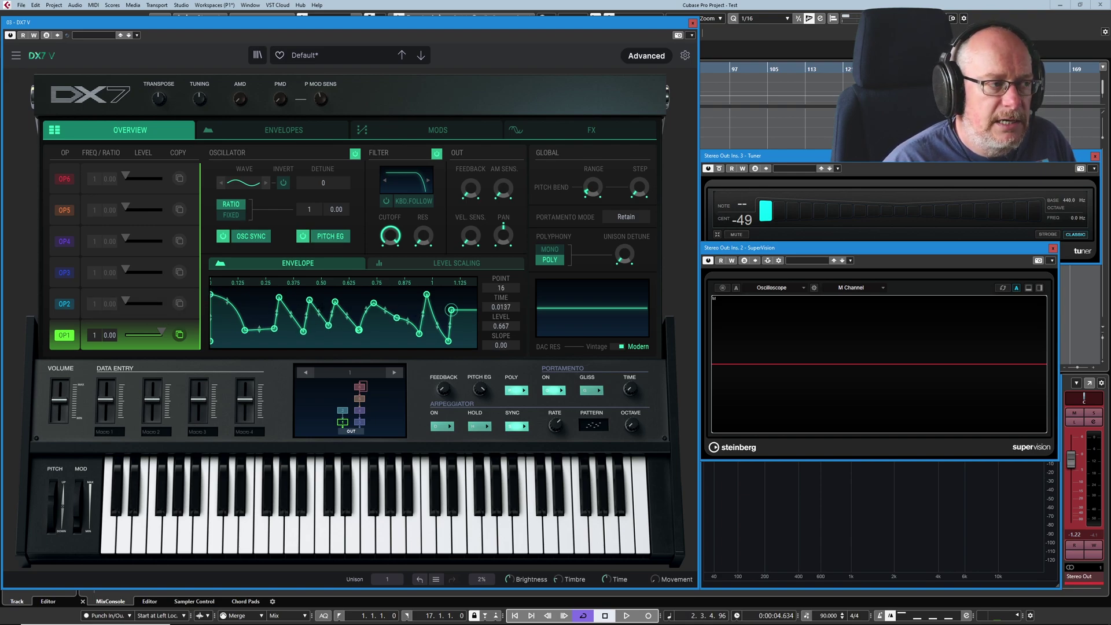
- Delete three points around the zigzag's first peaks and reposition the neighbouring points into a peak between two dips at level 0.00
right_click(310, 301)
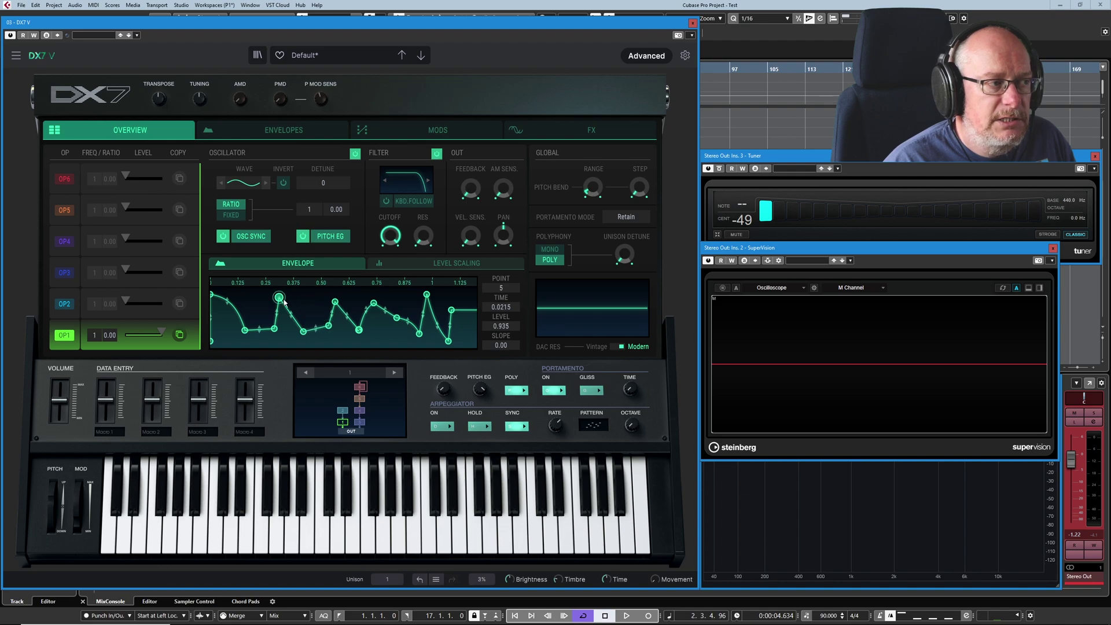
double_click(280, 298)
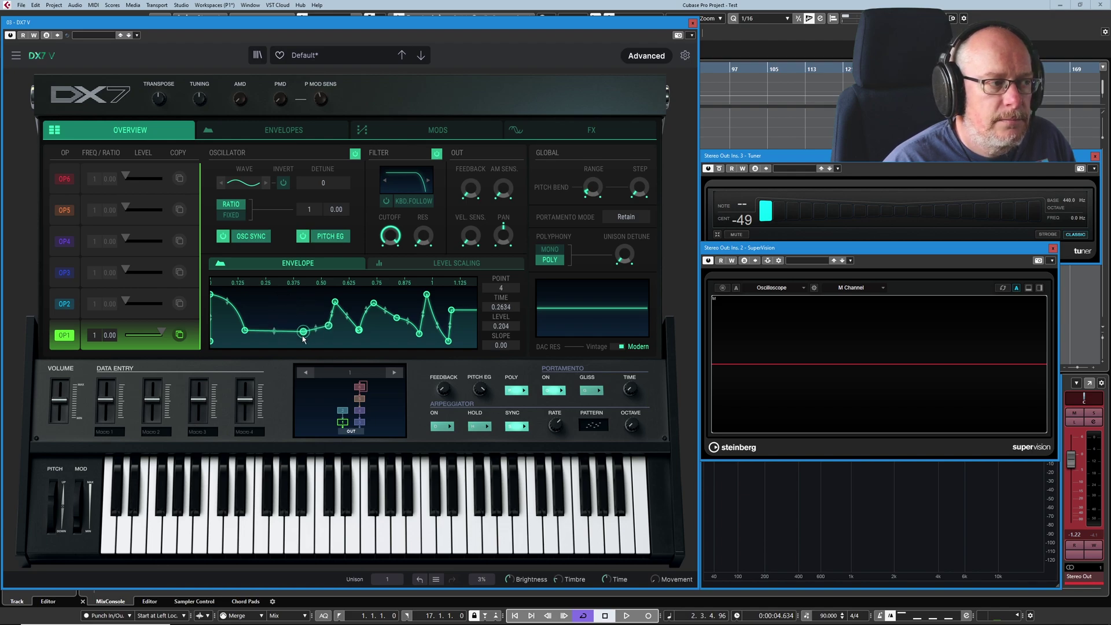
left_click_drag(306, 332, 290, 299)
left_click_drag(246, 332, 270, 355)
left_click(327, 326)
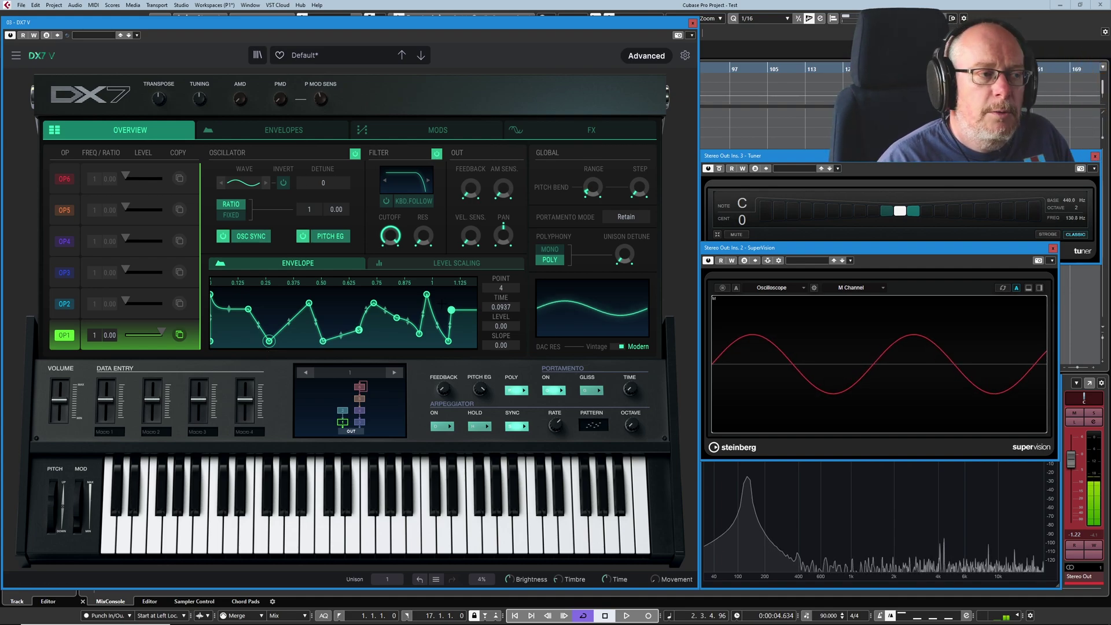
- Lower the OP1 envelope's last point to level 0.00
left_click(452, 311)
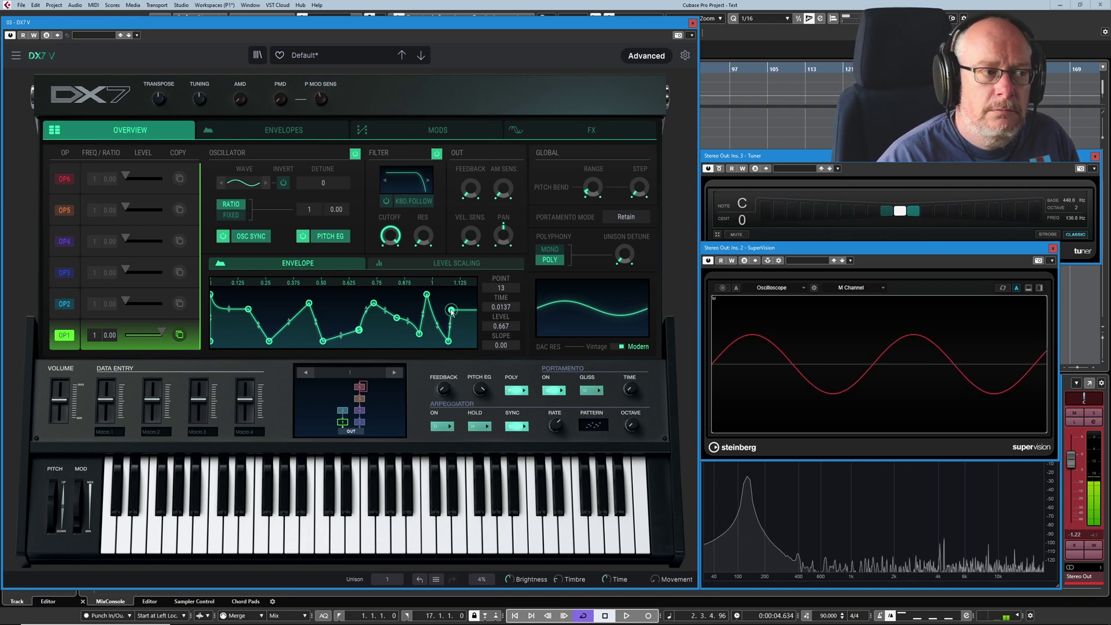
left_click_drag(451, 310, 457, 342)
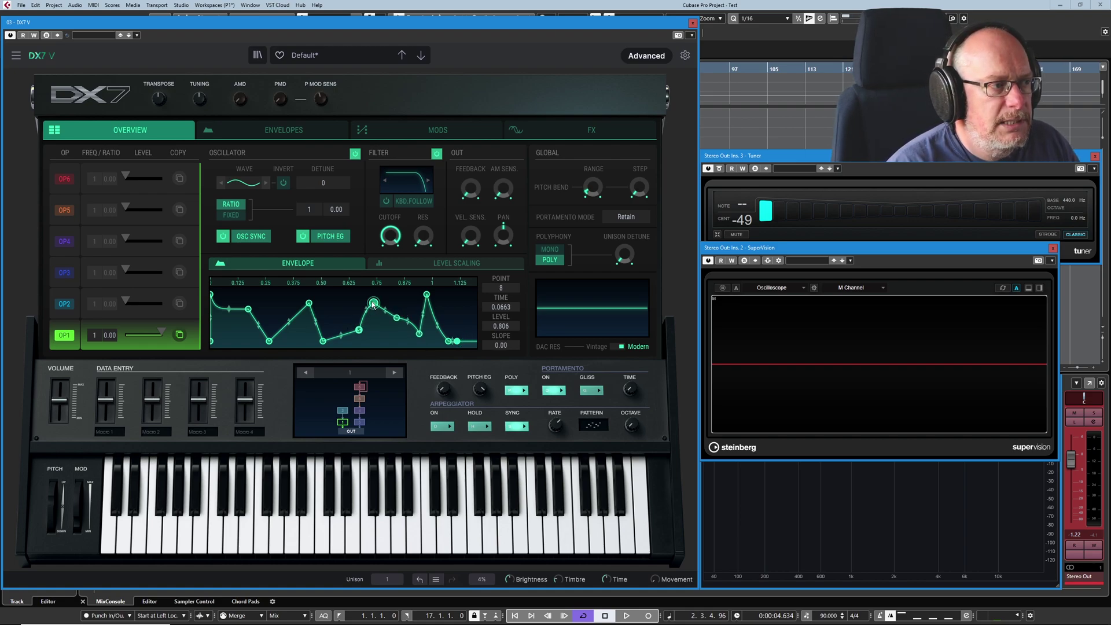
- Delete six intermediate points from the OP1 envelope, keeping only the early point, the 0.241-level dip, the full-level peak and the end points
left_click_drag(374, 303, 397, 318)
right_click(396, 318)
right_click(420, 334)
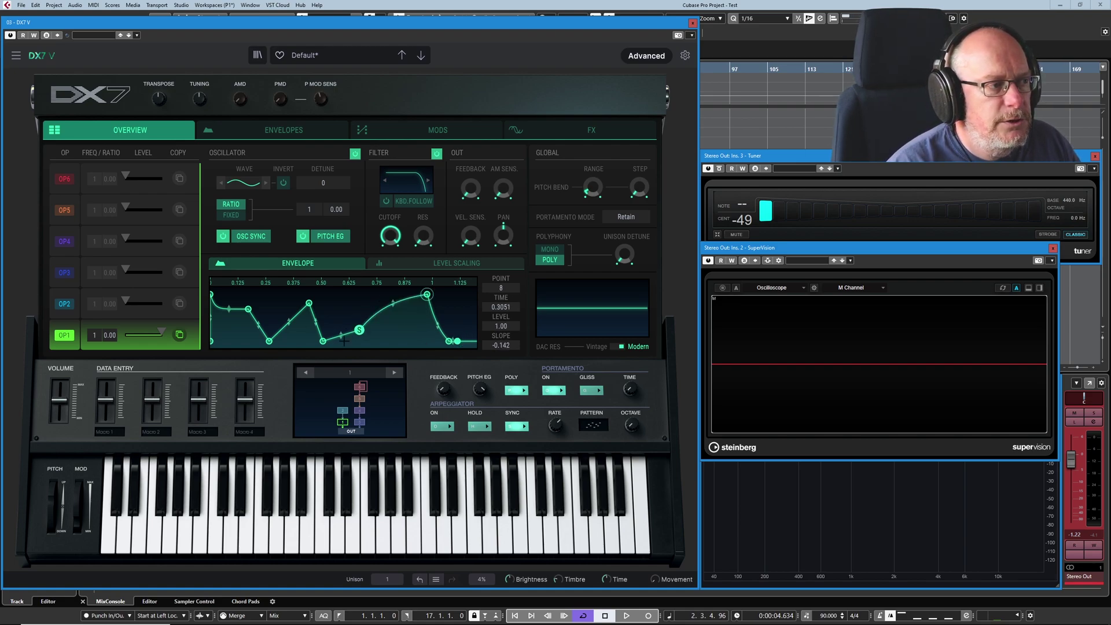
right_click(323, 342)
double_click(311, 305)
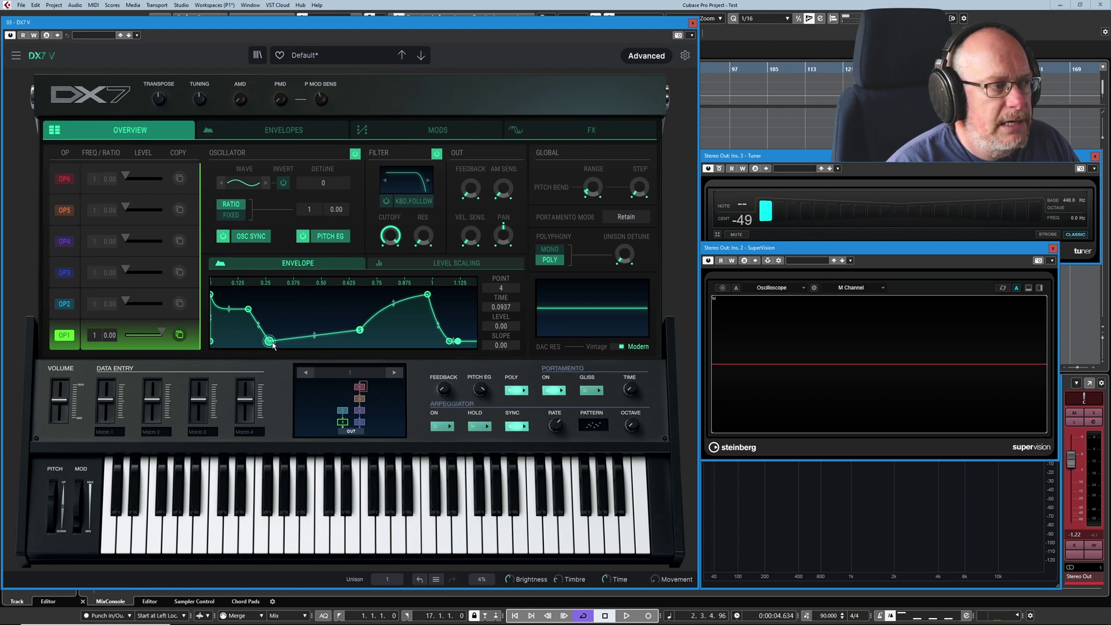
double_click(269, 341)
- Move envelope point 3 and fine-tune its values to time 0.3066 and level 0.544, adjusting its slope as well
left_click_drag(255, 313, 279, 306)
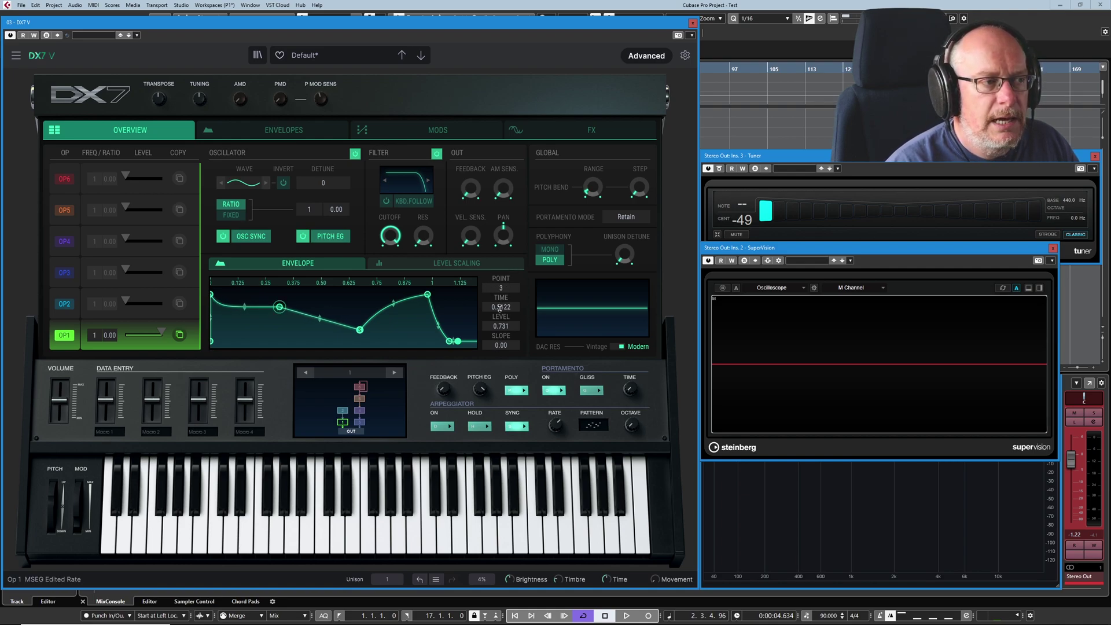
left_click_drag(501, 307, 502, 337)
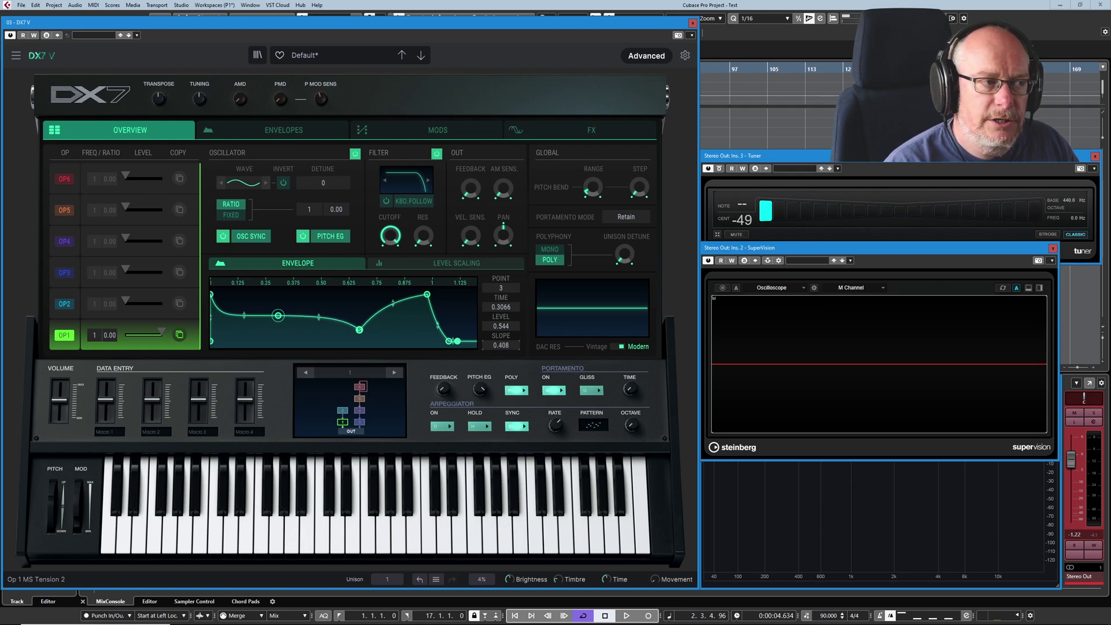
- Stretch the OP1 envelope's last point out to a time of 24.8254 and show the whole envelope
left_click(458, 342)
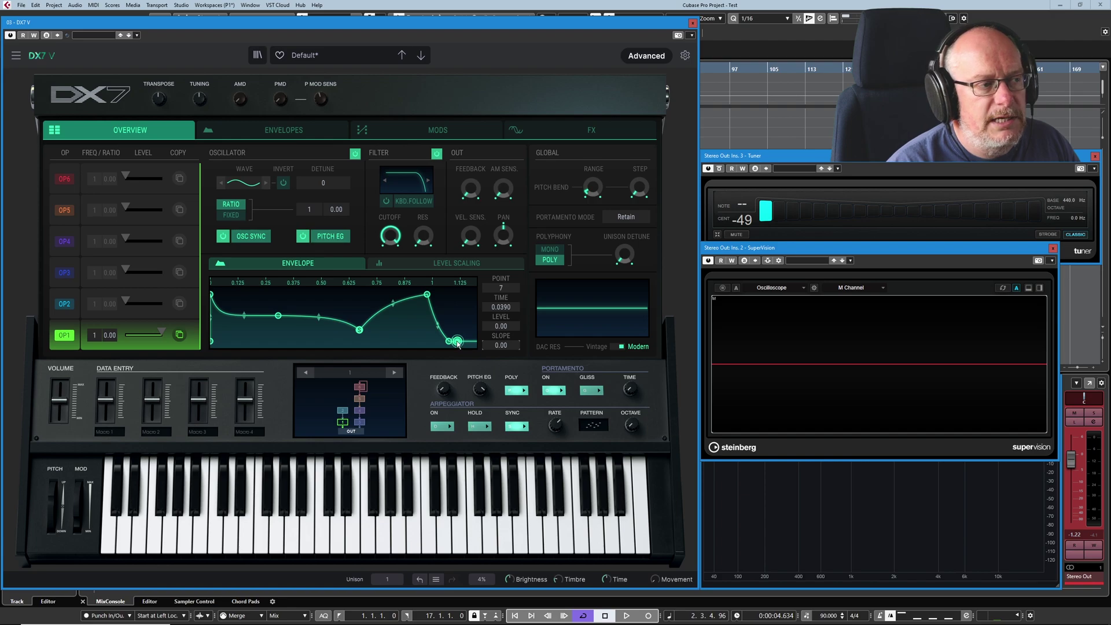
mouse_move(458, 343)
left_mouse_down()
mouse_move(526, 360)
mouse_move(452, 320)
mouse_move(445, 357)
mouse_move(449, 343)
left_mouse_up()
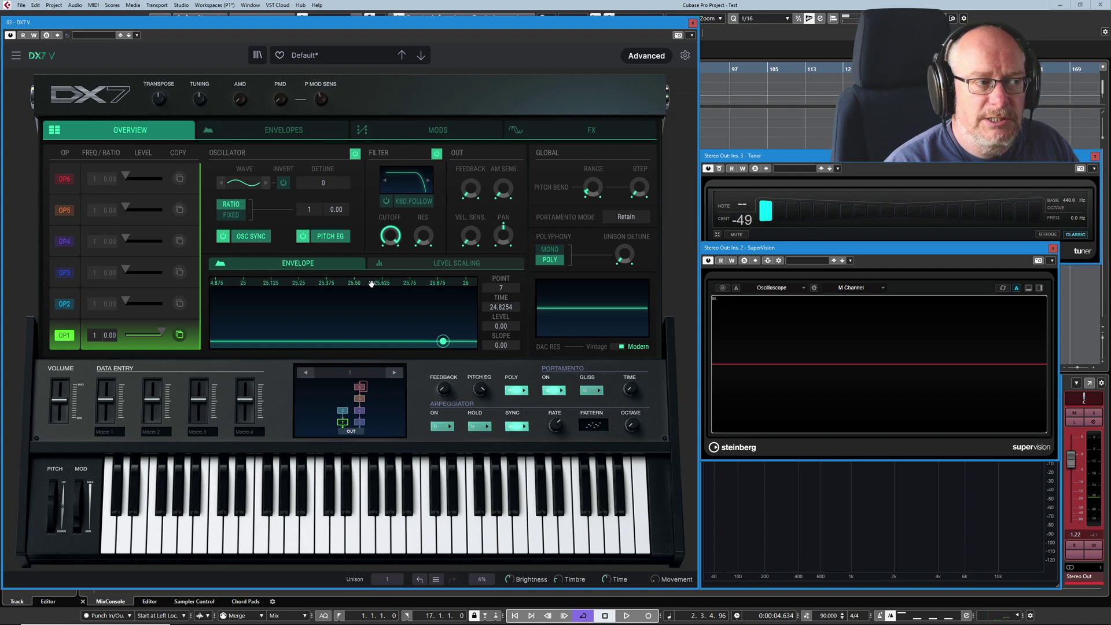
left_click_drag(328, 283, 418, 294)
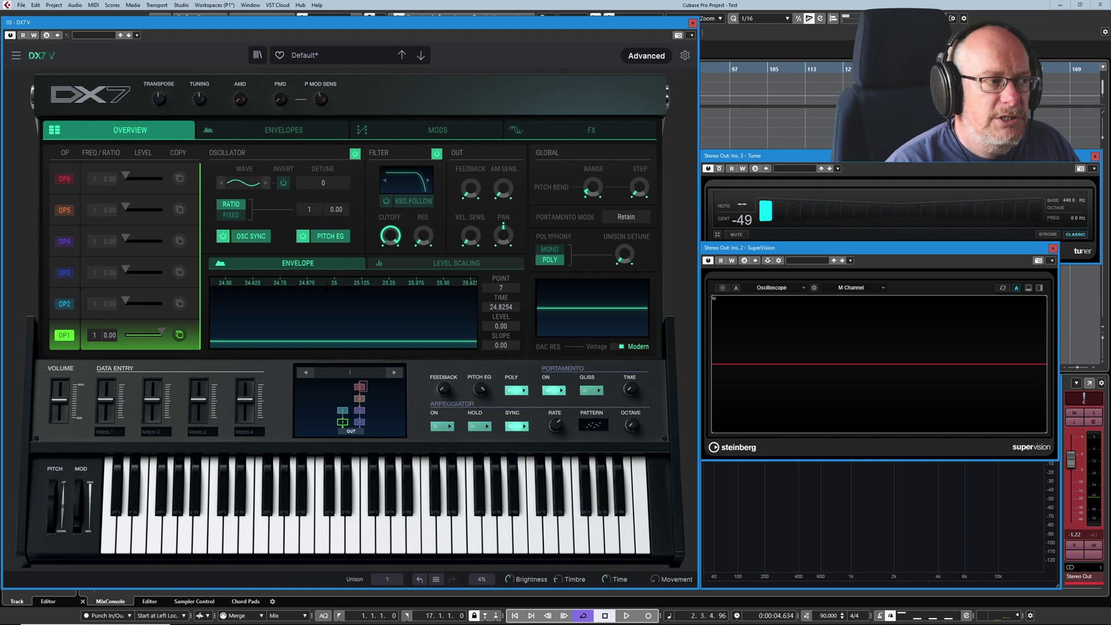
left_click_drag(291, 283, 463, 288)
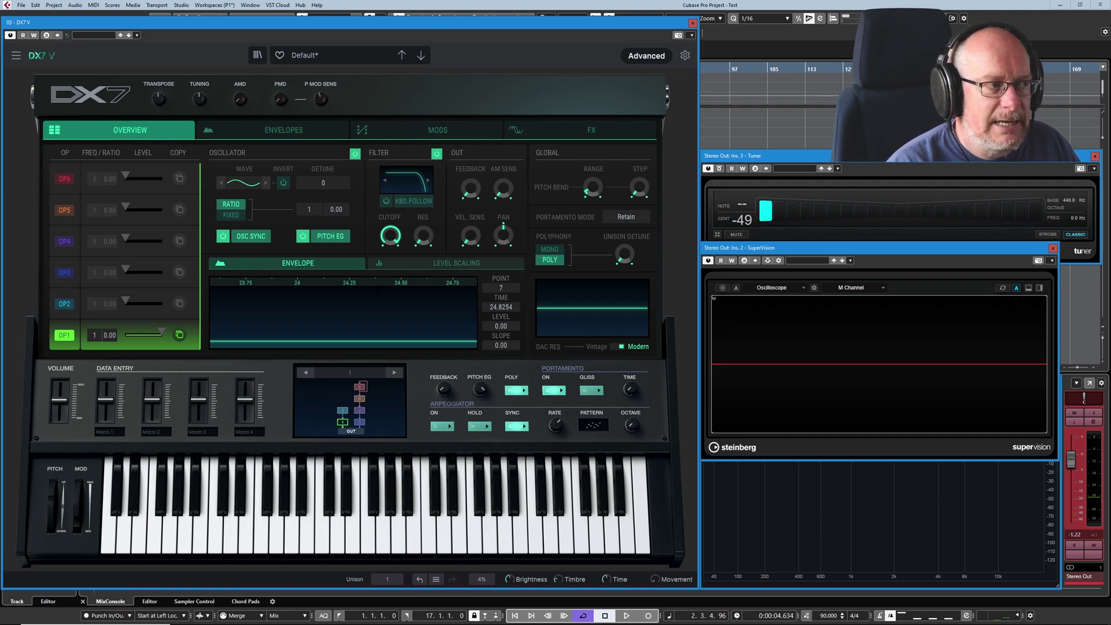
left_click_drag(320, 284, 452, 288)
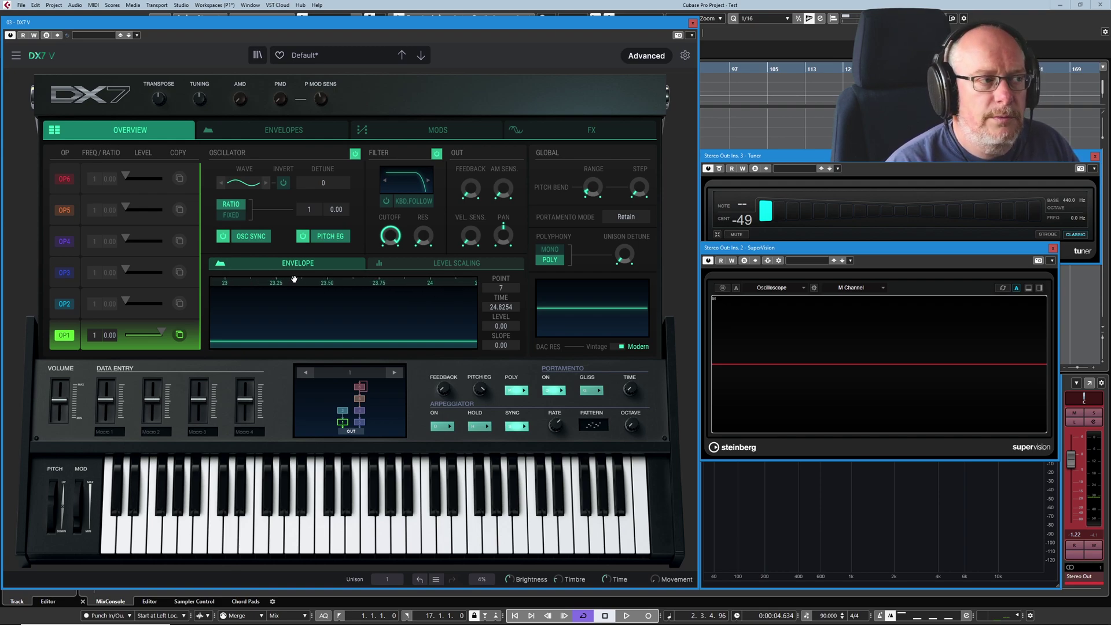
left_click_drag(312, 283, 363, 277)
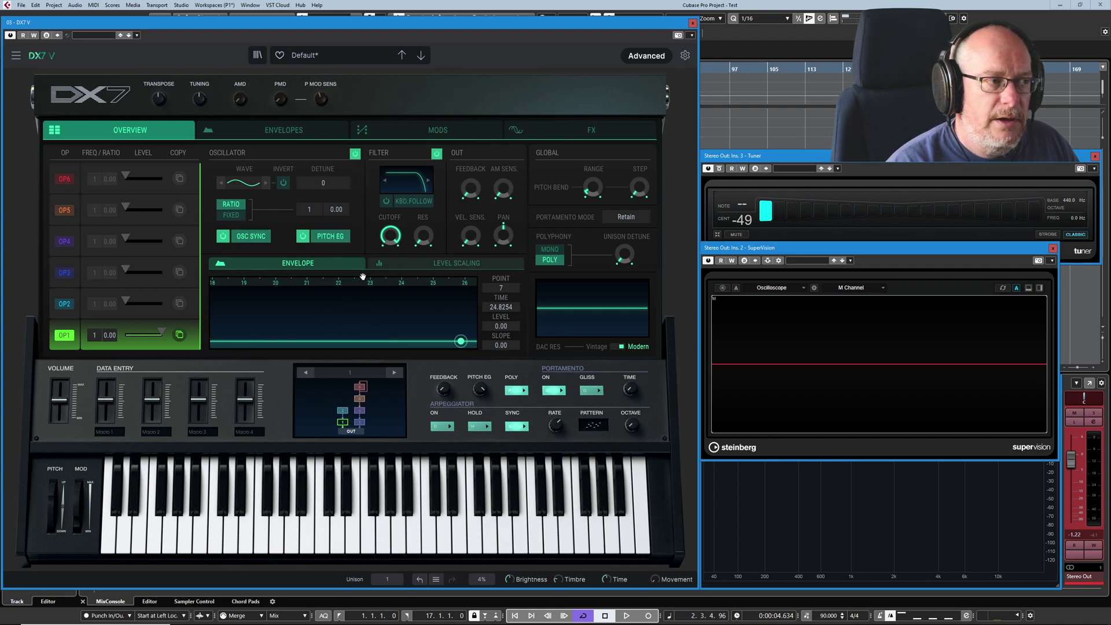
double_click(369, 284)
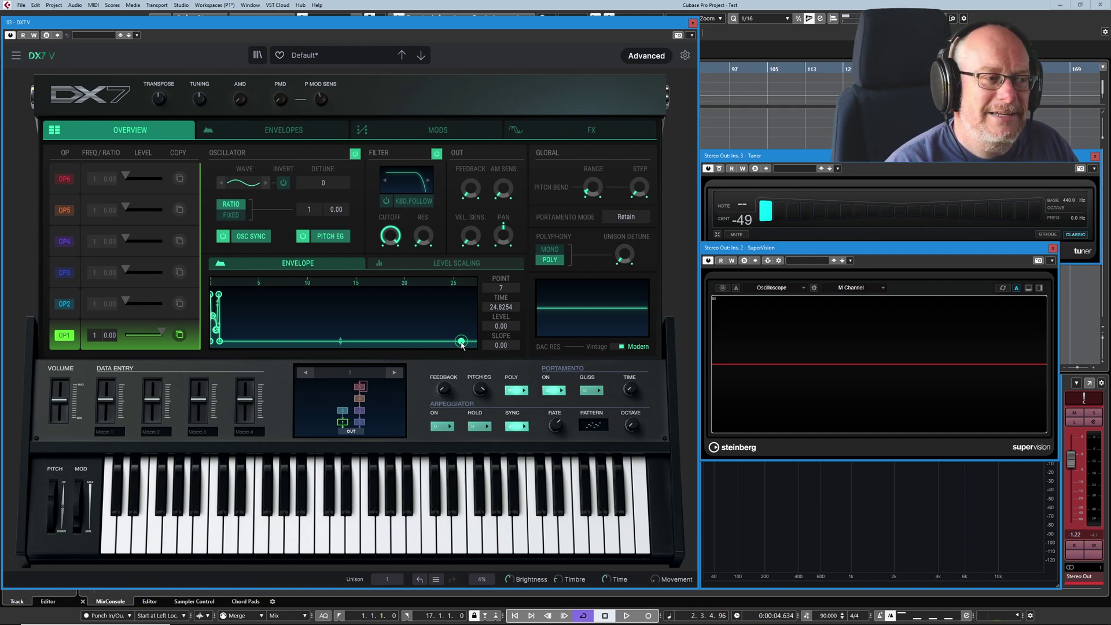
- Pull the envelope's last point back to a time of 1.4705 and fit the envelope in the display
left_click_drag(461, 343, 234, 354)
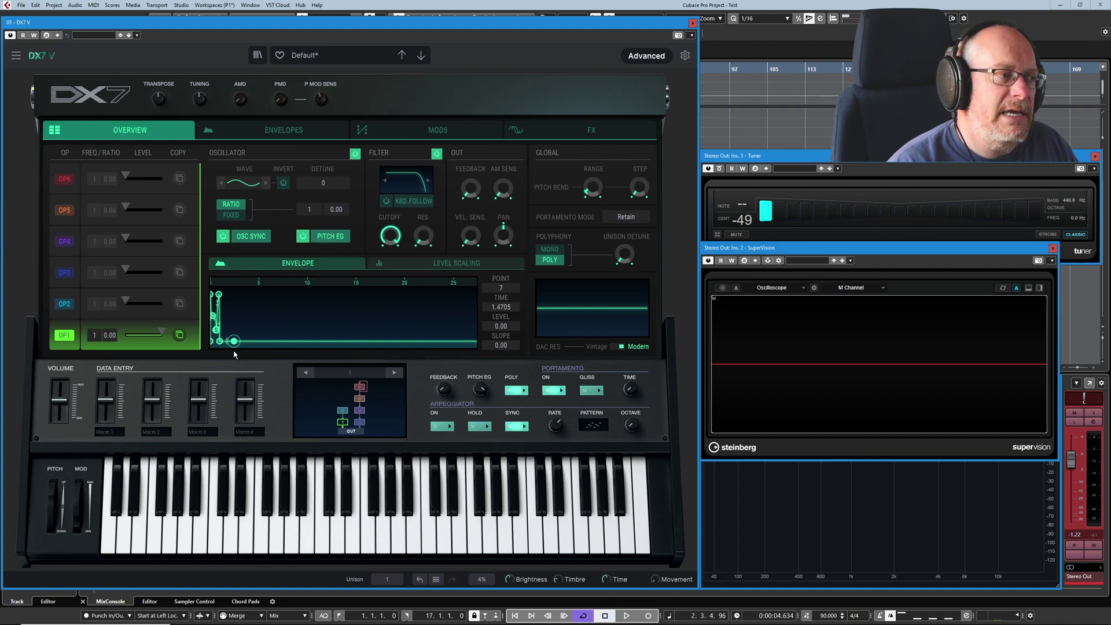
double_click(346, 285)
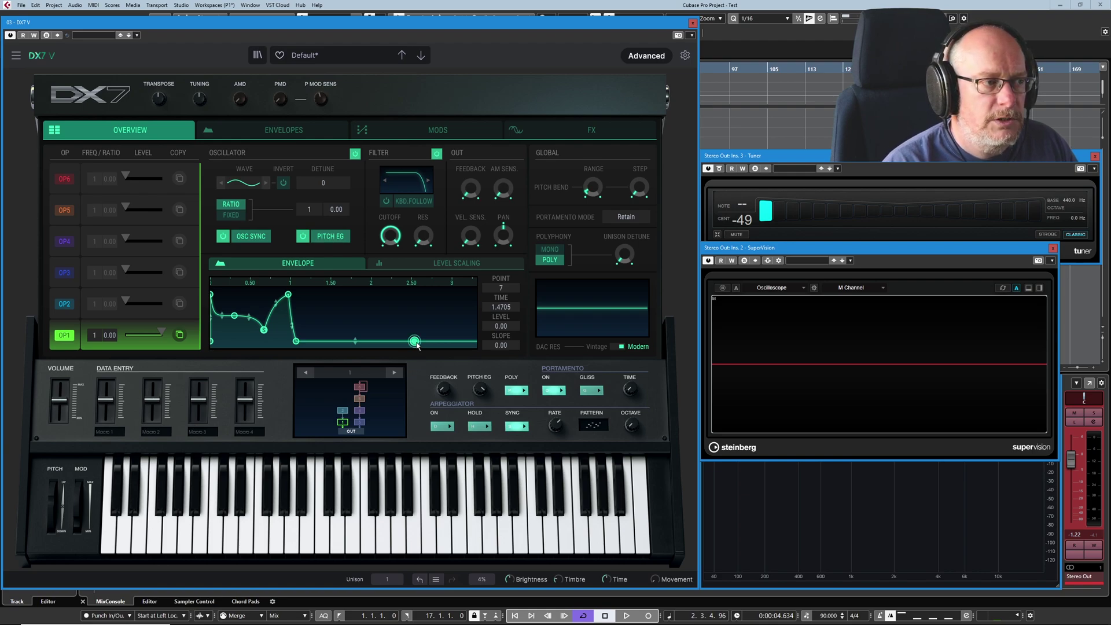
- Extend the envelope's last point to a time of 67.7653, and add and remove a trial point just before it
left_click_drag(415, 342, 547, 377)
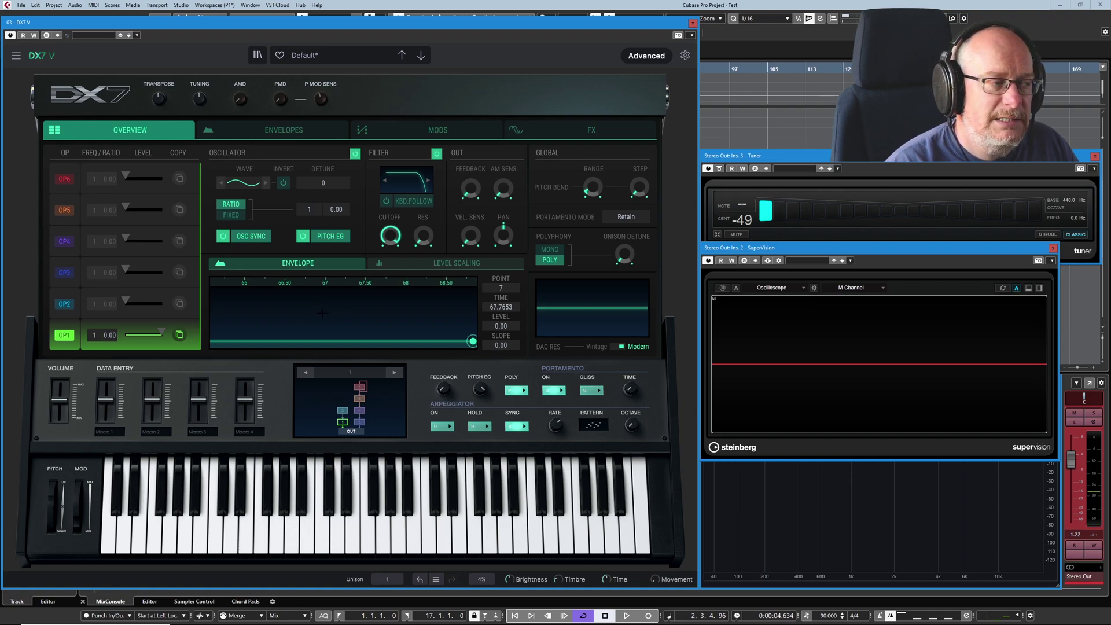
mouse_move(322, 313)
left_mouse_down()
mouse_move(271, 313)
mouse_move(321, 307)
left_mouse_up()
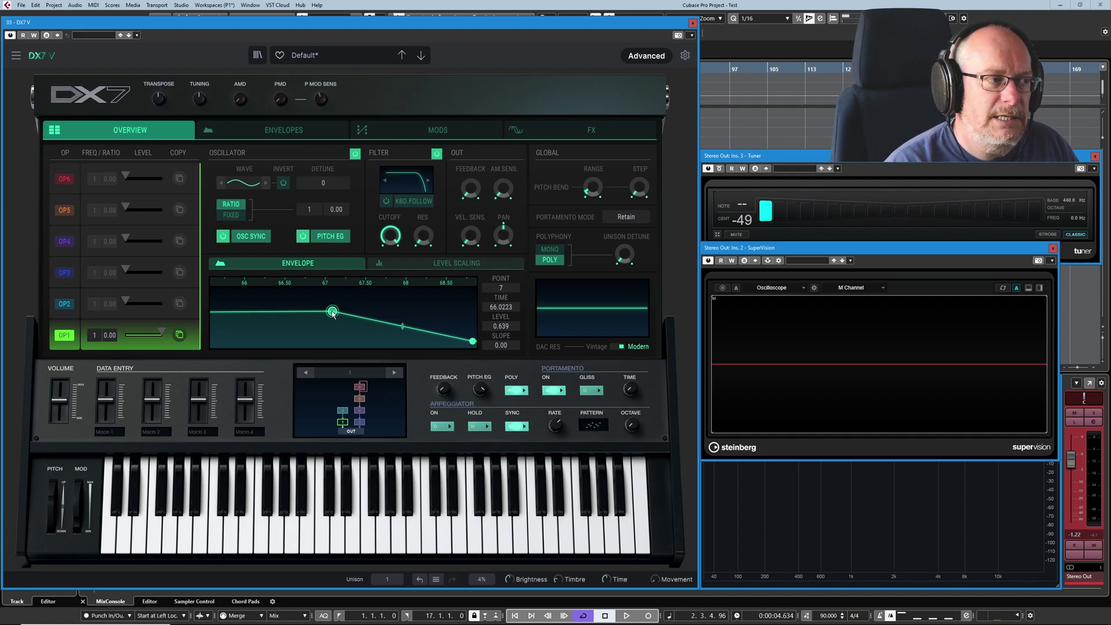
right_click(332, 312)
left_click_drag(314, 282, 477, 283)
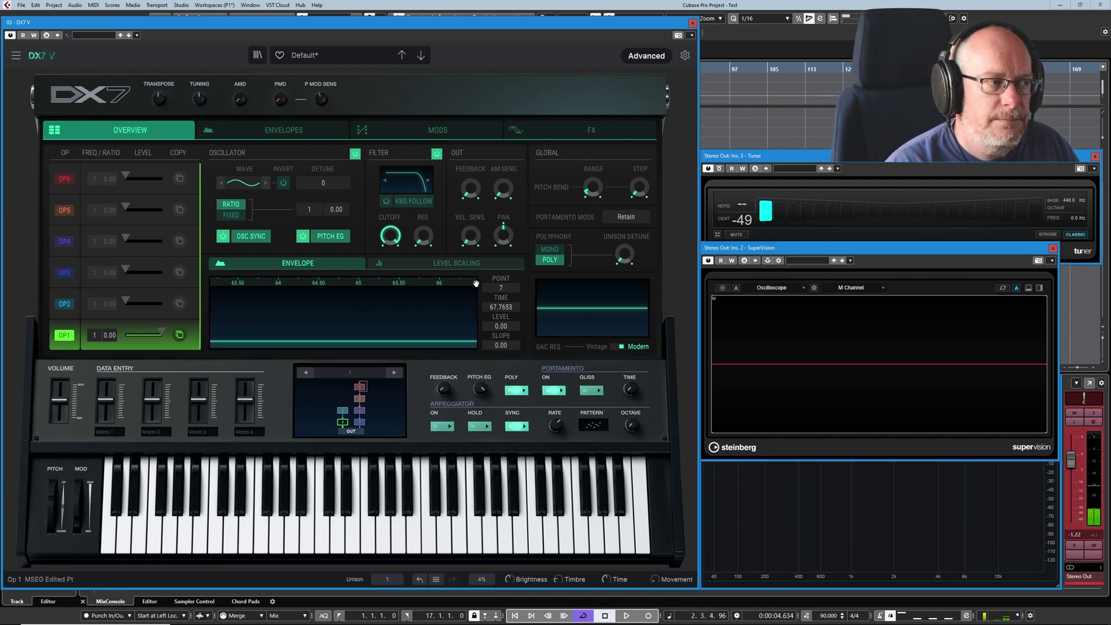
left_click_drag(339, 284, 328, 197)
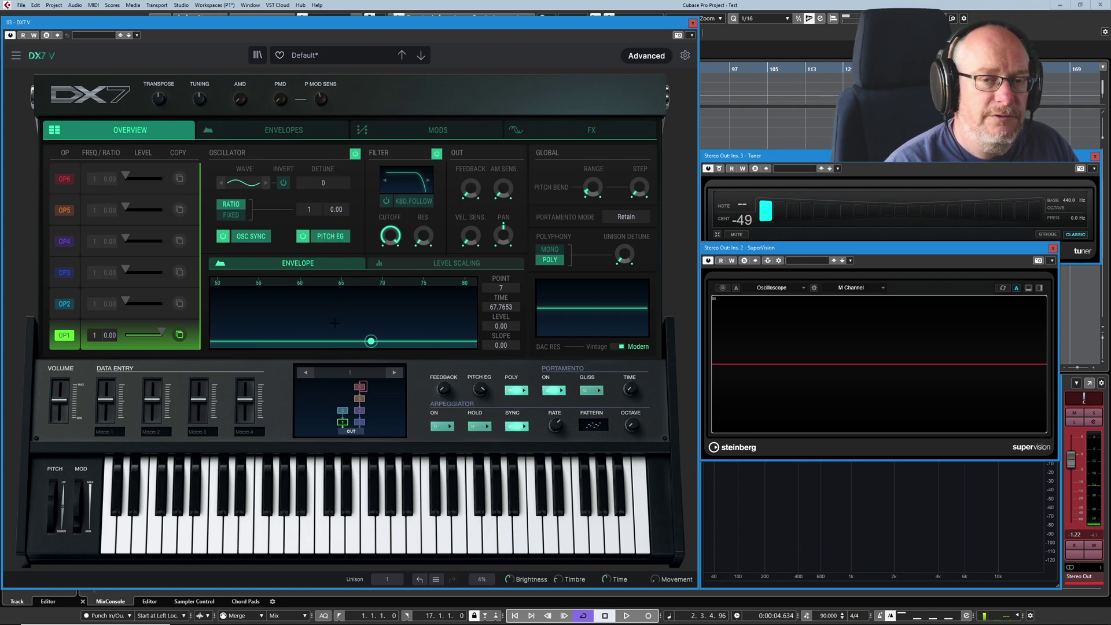
- Set the segment time of the OP1 envelope's last point to 5 and fit the envelope in the display
double_click(332, 283)
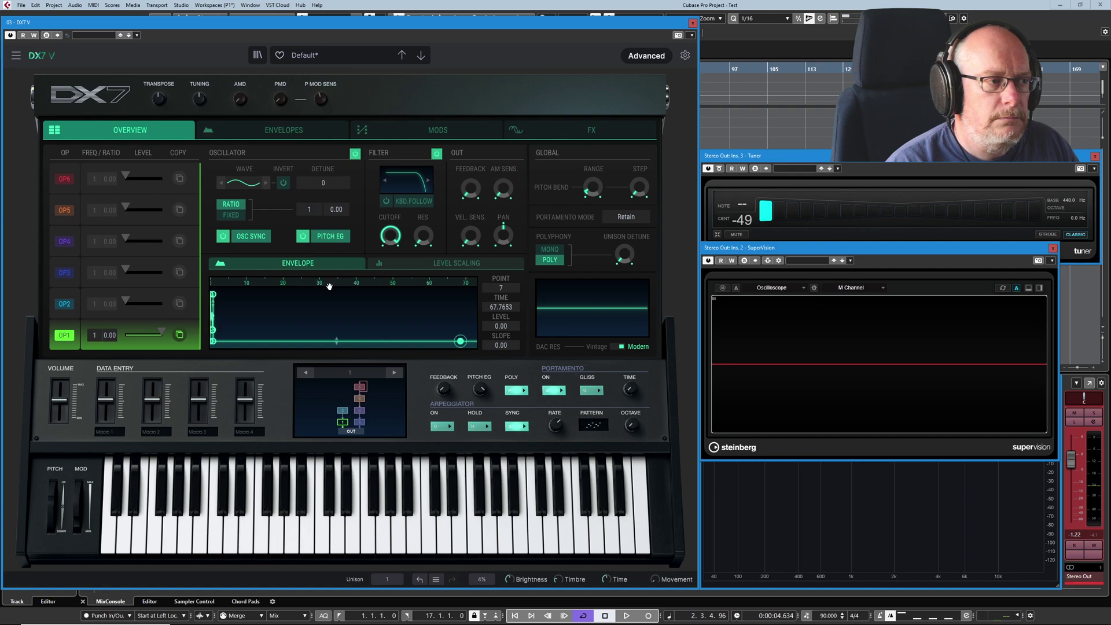
double_click(496, 308)
type("5")
key("Return")
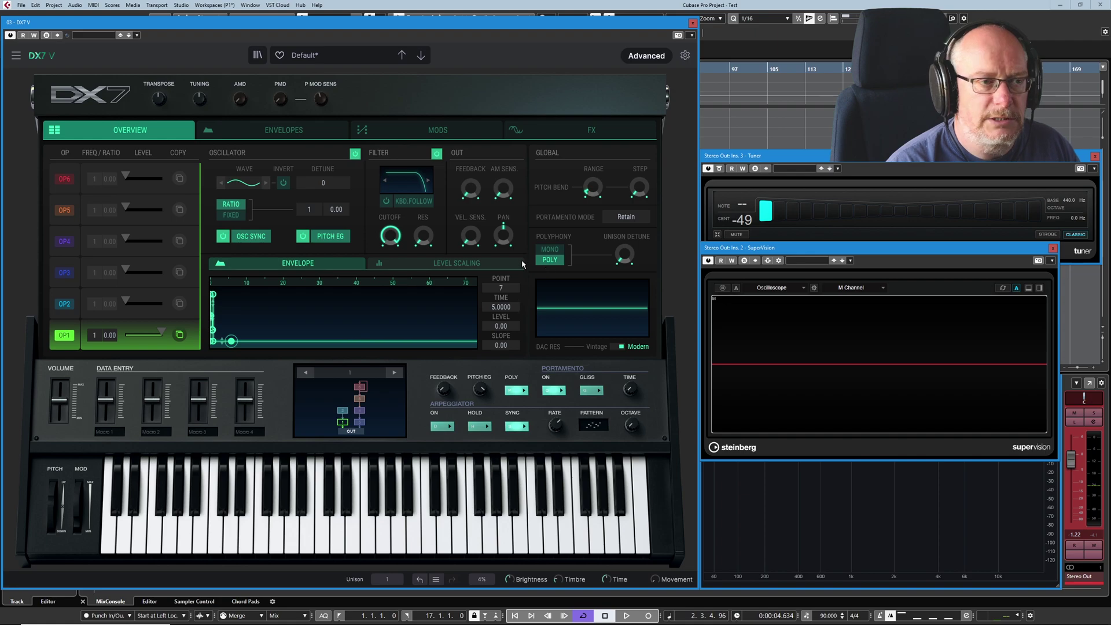
double_click(324, 281)
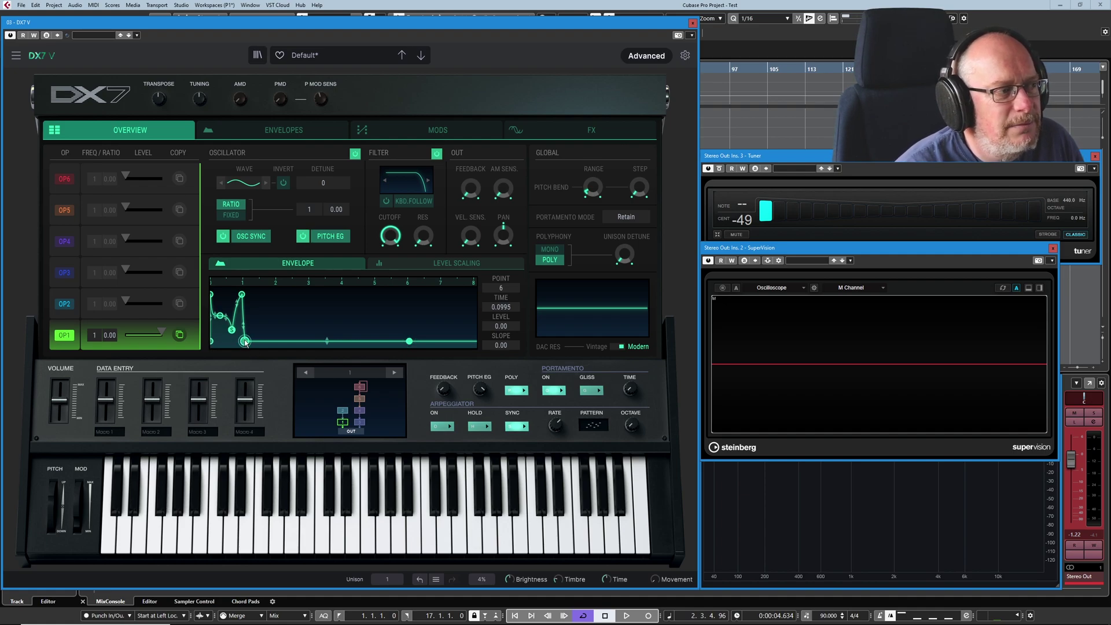
- Spread OP1's envelope points 4, 5 and 6 to later times and place point 3 at time 2.2261, level 0.880
left_click_drag(245, 341, 356, 322)
left_click_drag(243, 296, 343, 295)
left_click_drag(231, 331, 308, 307)
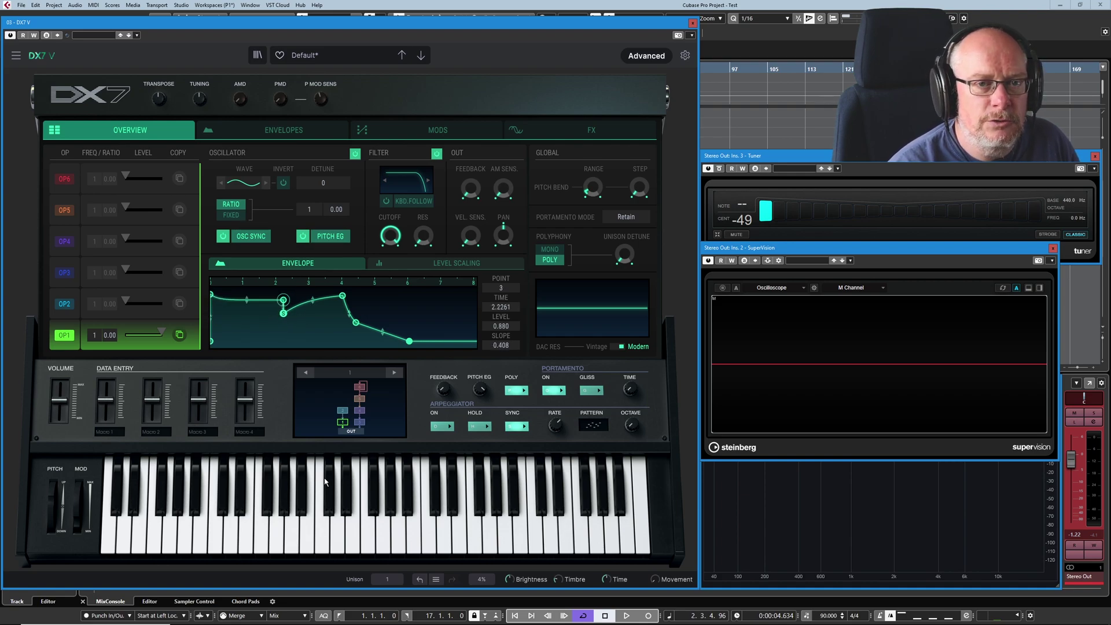
- Shift OP1's attack peak later and rework the dip after it, placing point 4 at time 1.2250 and level 0.306
left_click(214, 295)
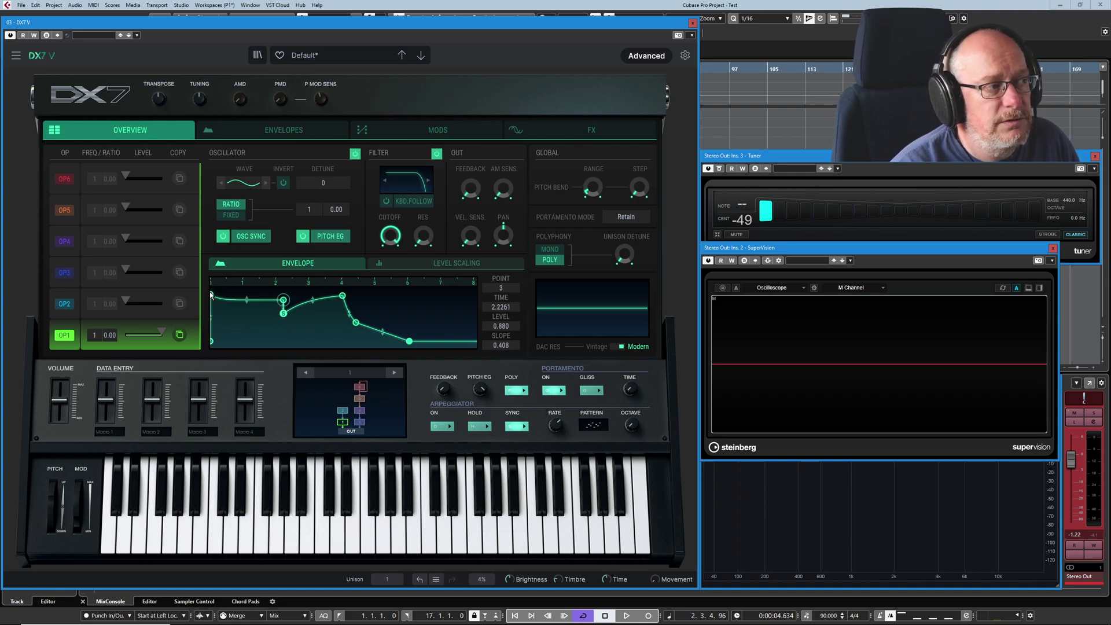
mouse_move(214, 295)
left_mouse_down()
mouse_move(253, 303)
mouse_move(234, 301)
left_mouse_up()
left_click(264, 329)
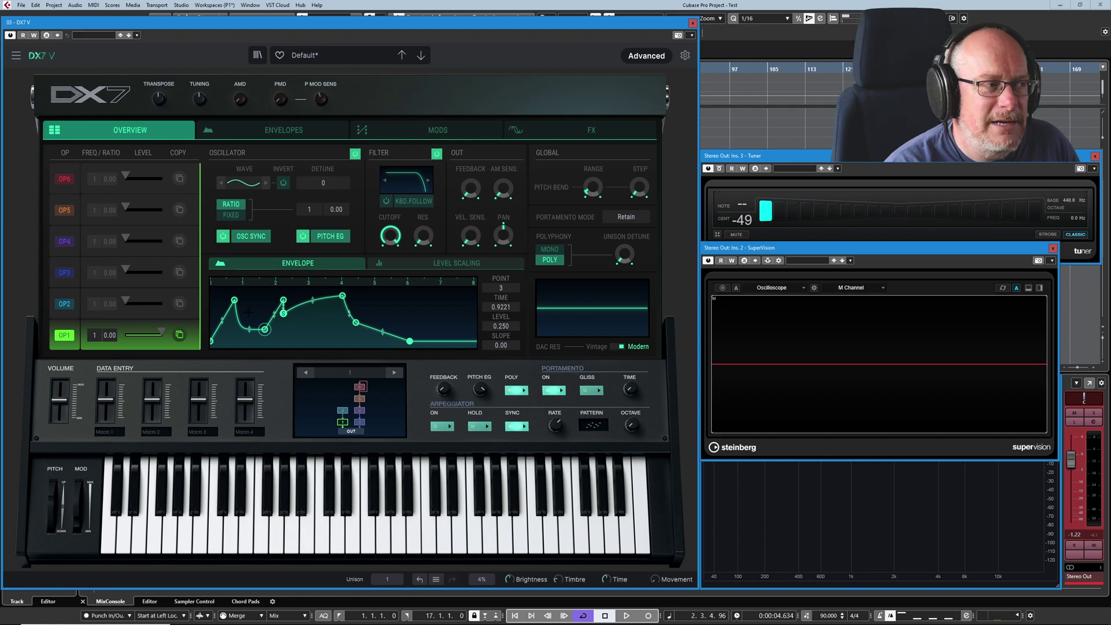
left_click_drag(263, 331, 324, 326)
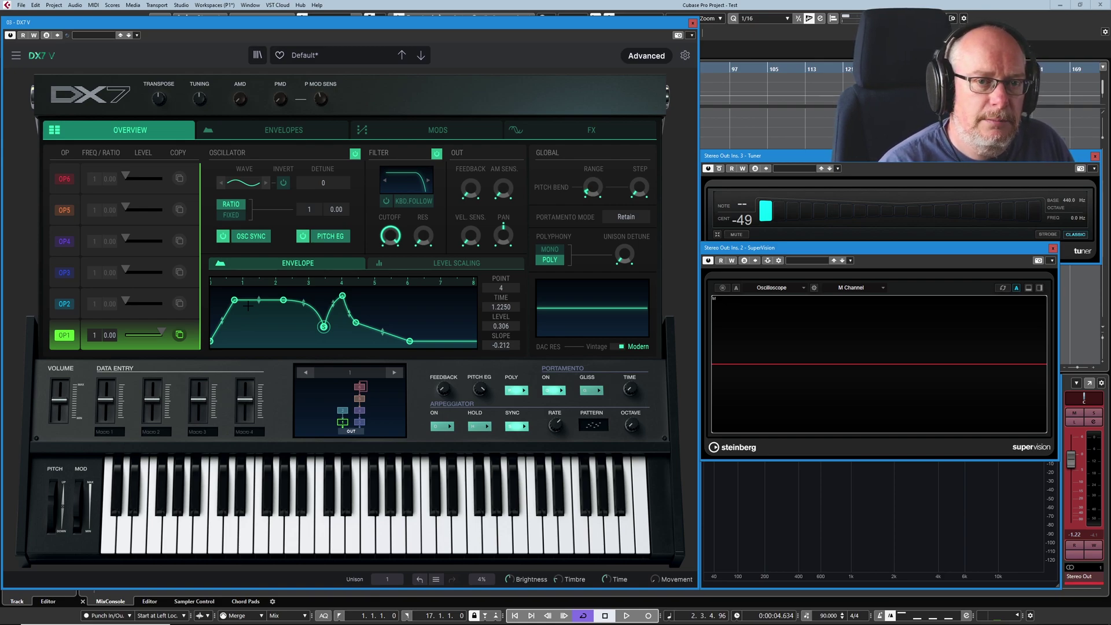
- Reload the Default preset to discard the envelope edits and raise operator 2's output level to maximum
left_click(421, 55)
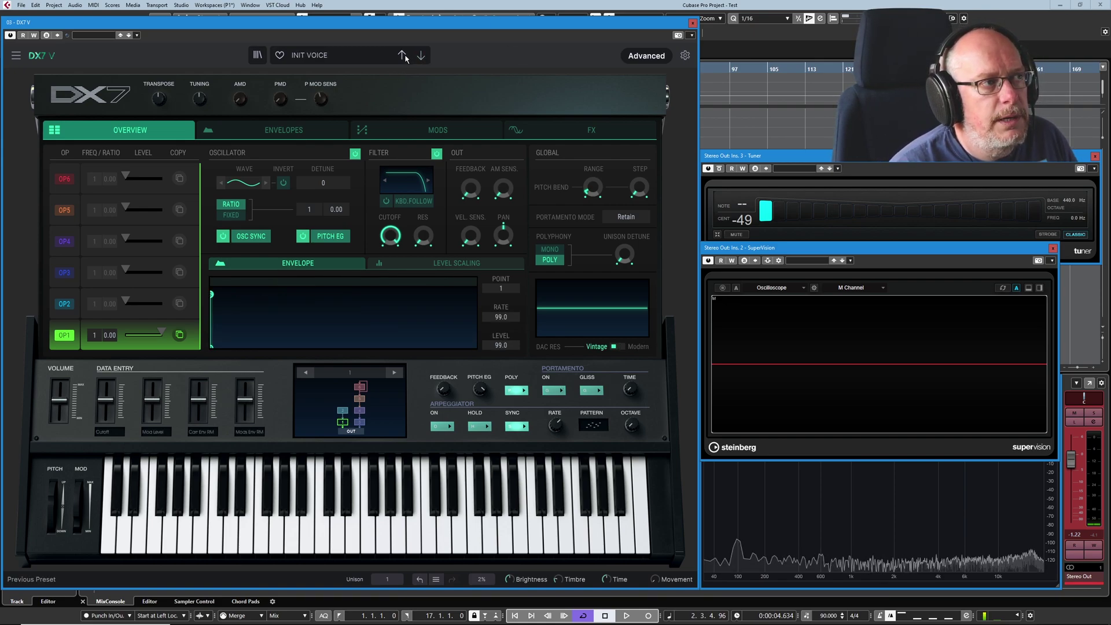
left_click(404, 55)
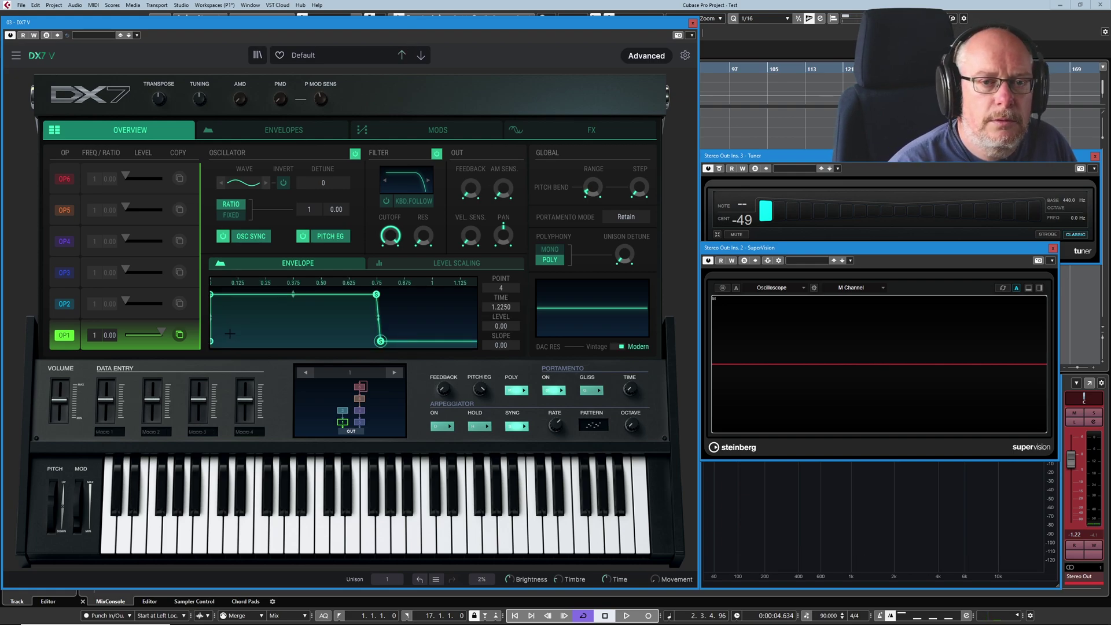
left_click(191, 307)
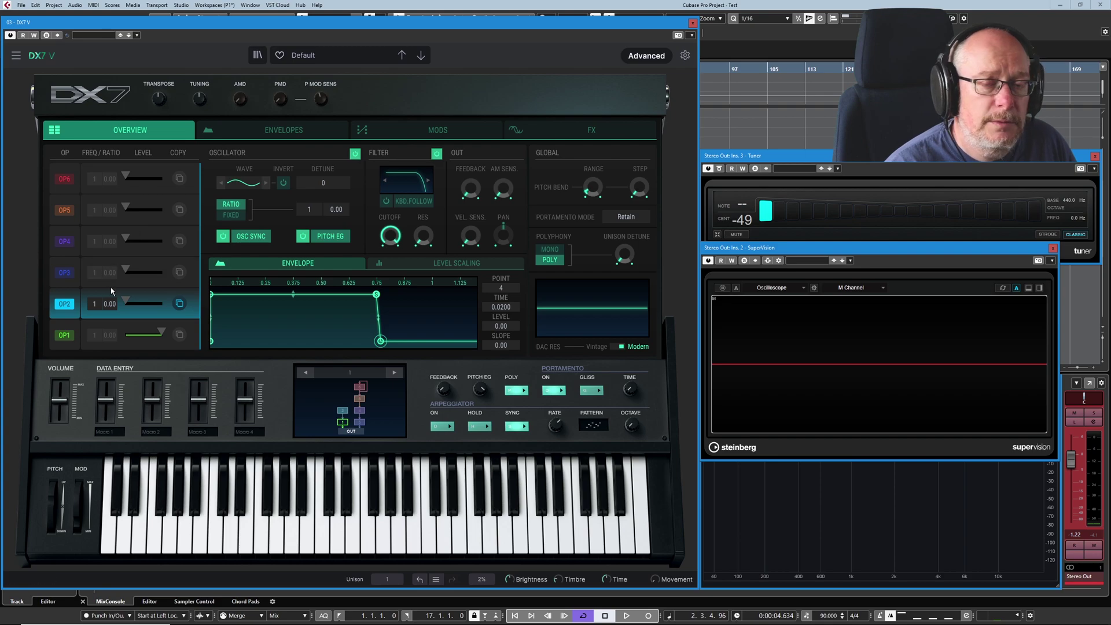
mouse_move(125, 303)
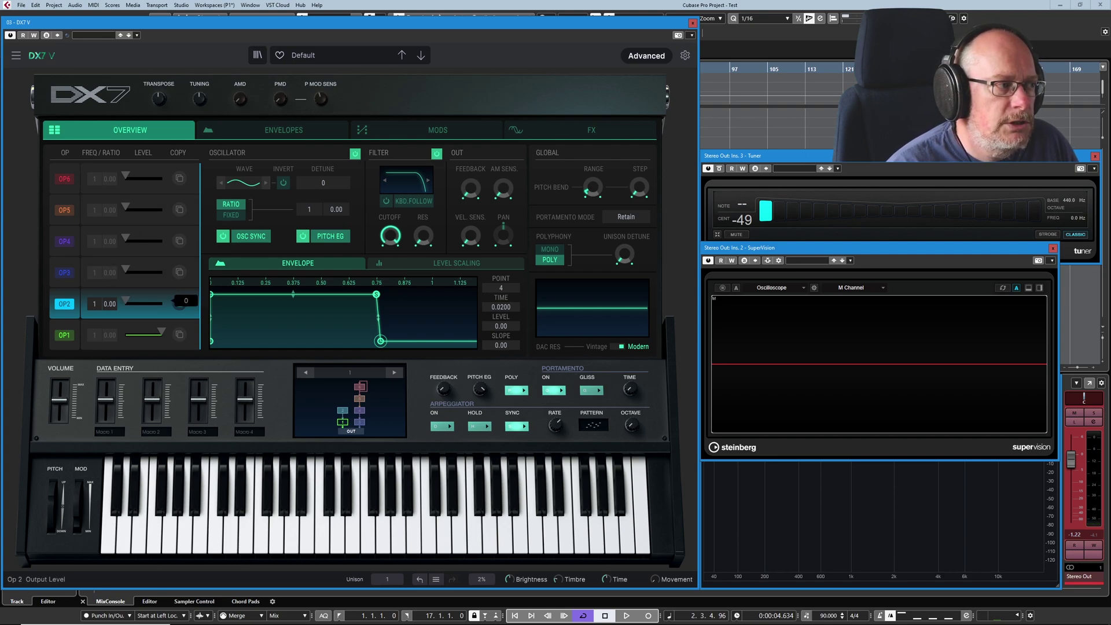
left_click_drag(125, 302, 162, 301)
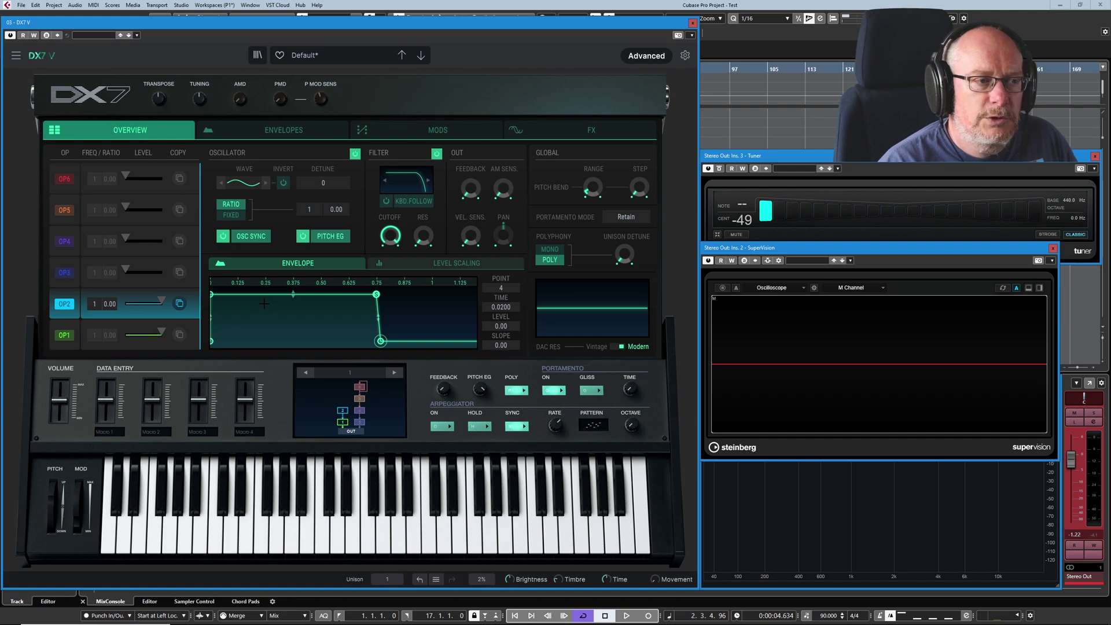
- Lower the OP2 envelope's sustain point to level 0, and return it to level 1.00 at time 0.8098
left_click(376, 295)
left_click_drag(376, 296, 381, 345)
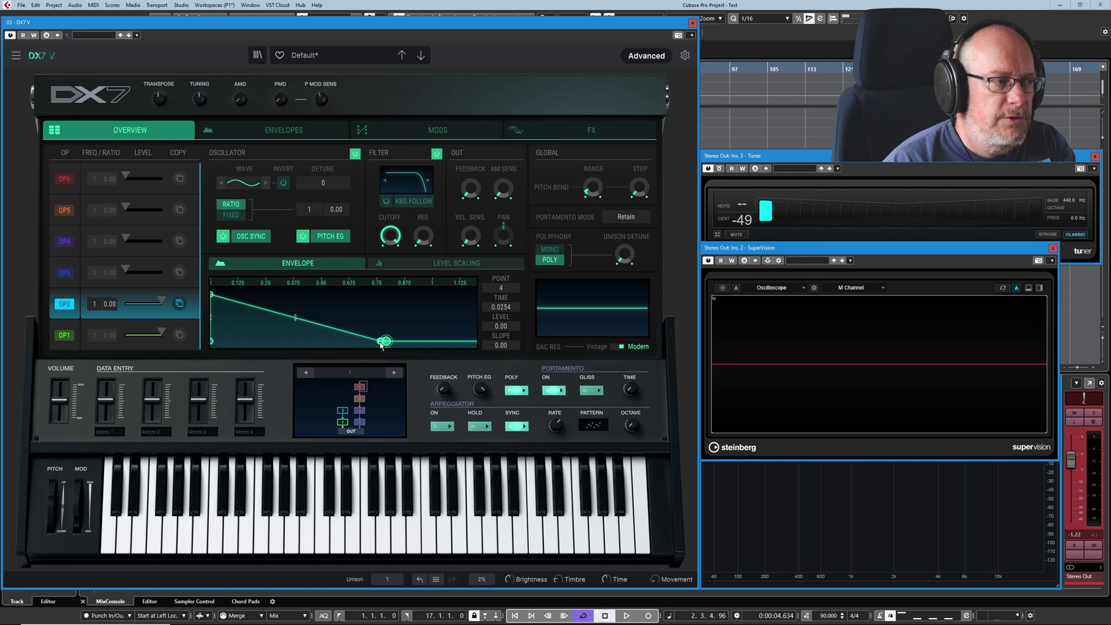
left_click_drag(376, 344, 391, 273)
left_click(377, 344)
left_click_drag(395, 340, 388, 347)
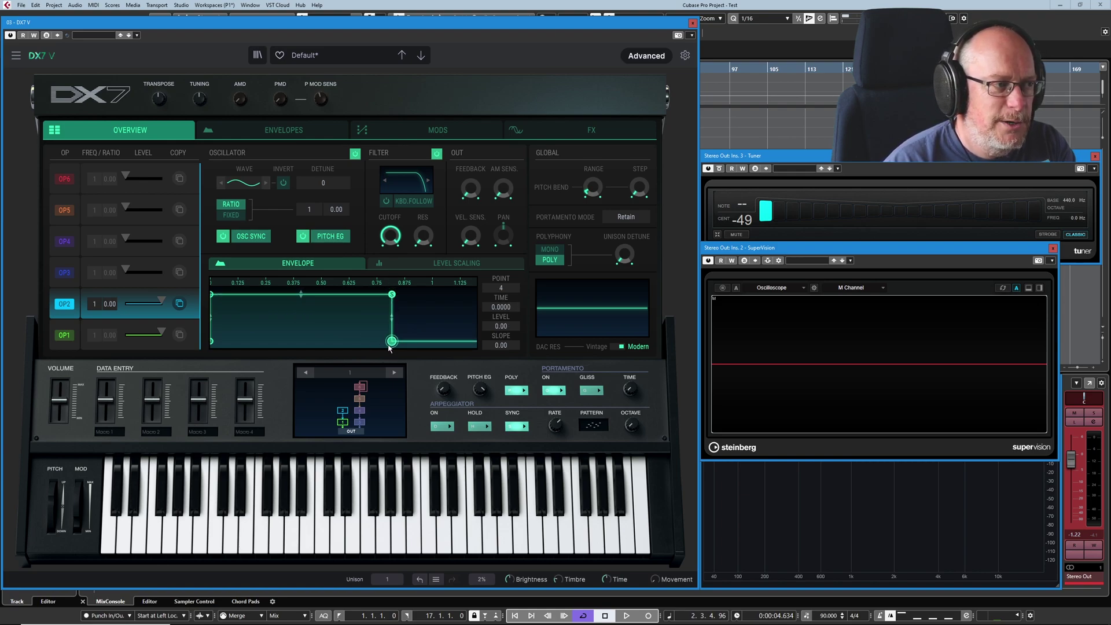
left_click_drag(392, 294, 391, 297)
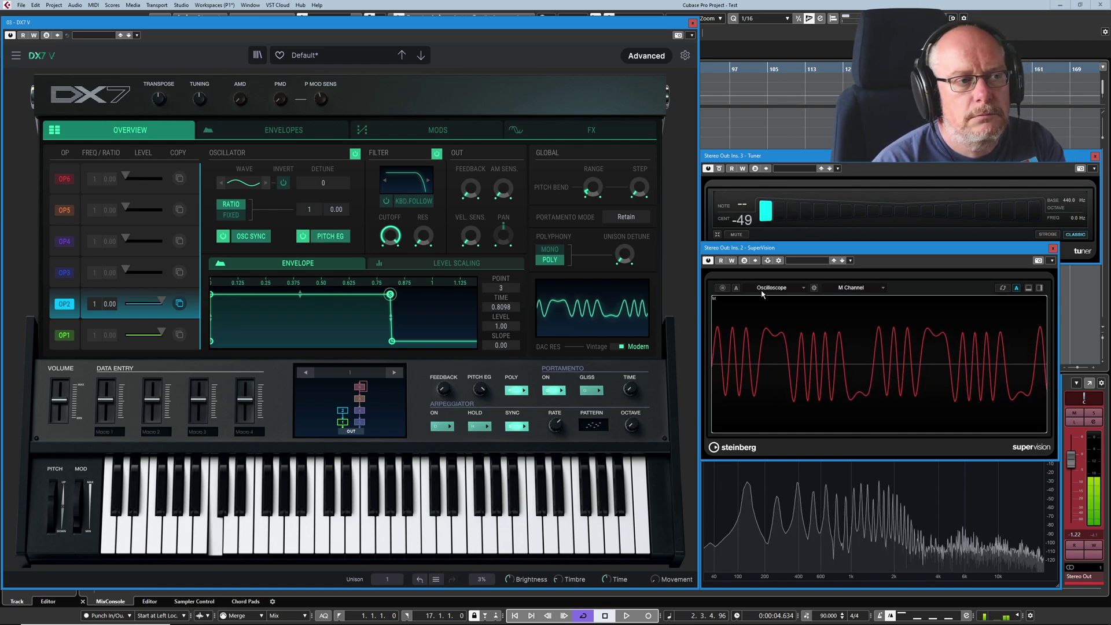
- Freeze the oscilloscope trace and reduce OP2's output level to zero
left_click(723, 288)
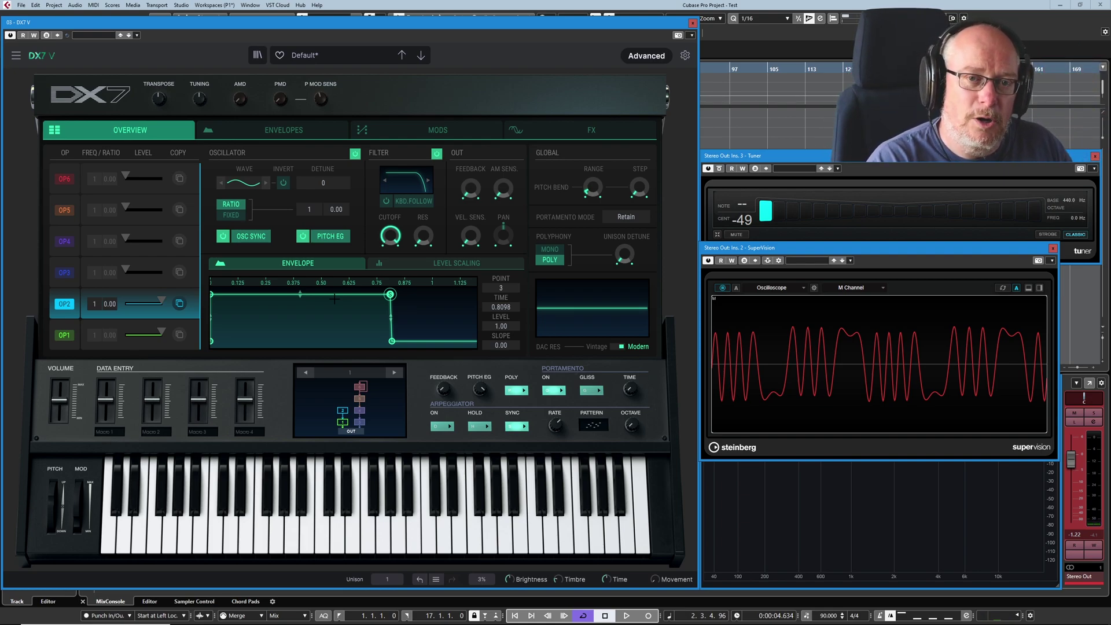
left_click_drag(161, 301, 126, 301)
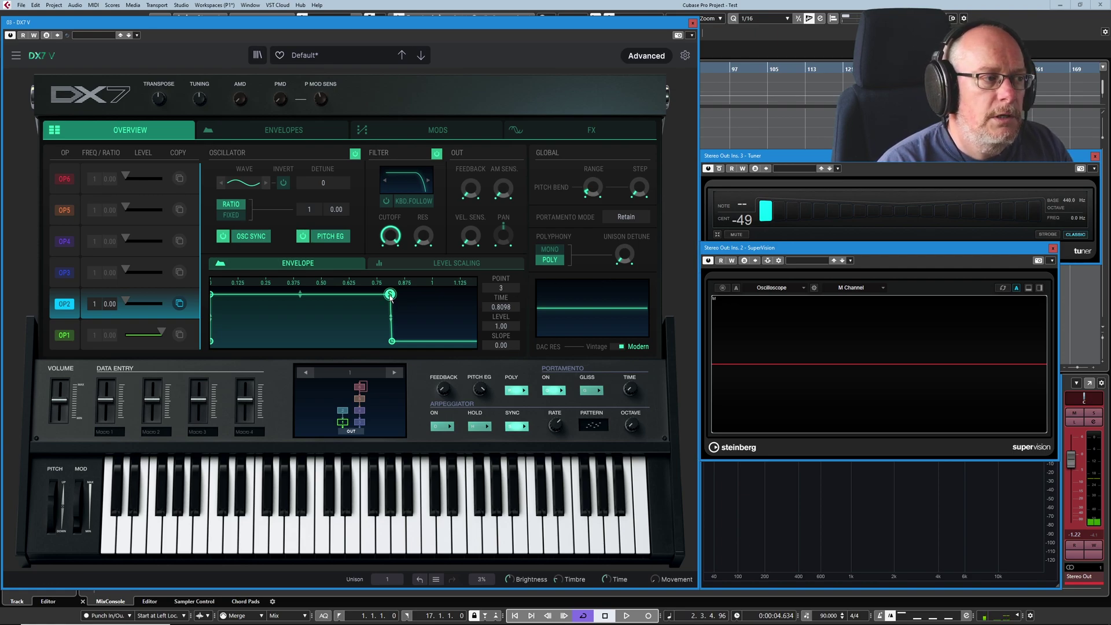
- Drop the OP2 envelope's sustain point to level 0 at time 0.8176 and raise OP2's output level to maximum
left_click_drag(390, 295, 392, 341)
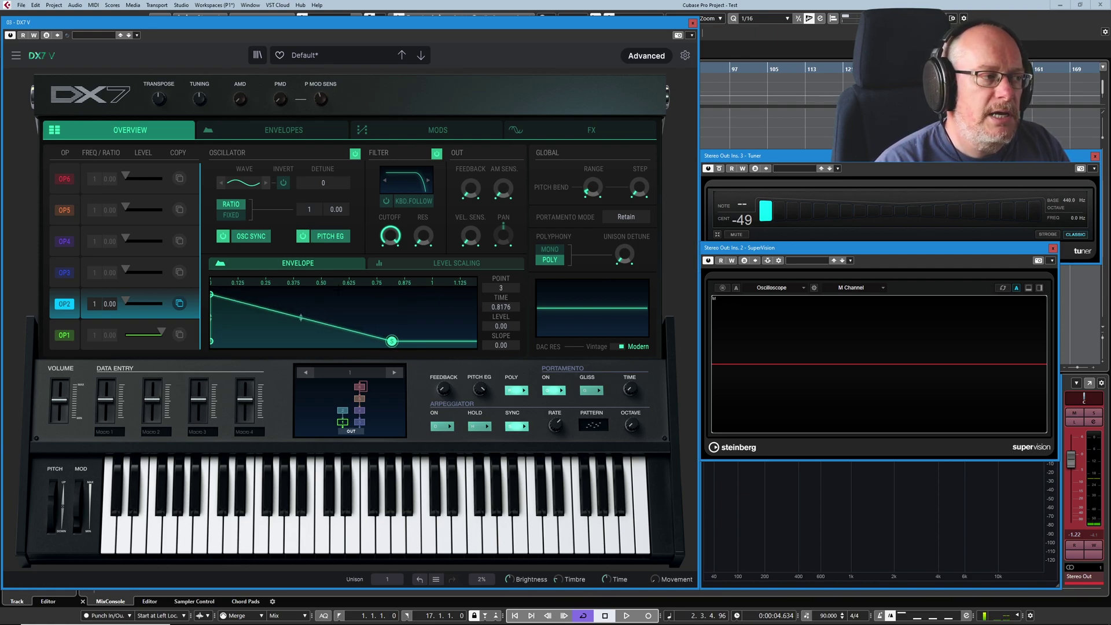
left_click_drag(125, 304, 163, 303)
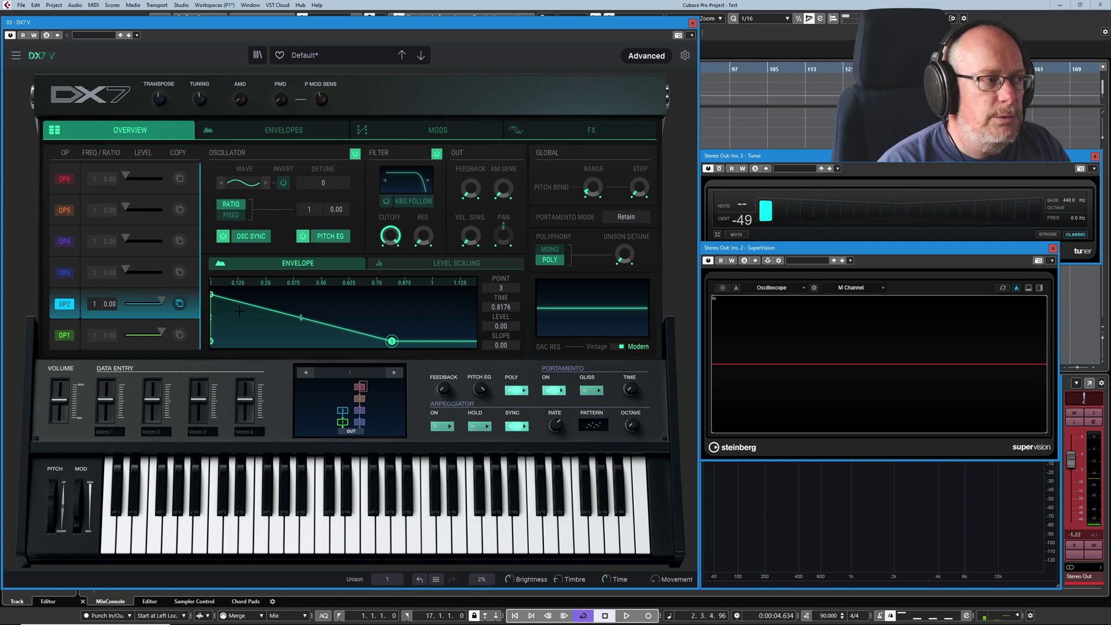
left_click(213, 295)
left_click(392, 341)
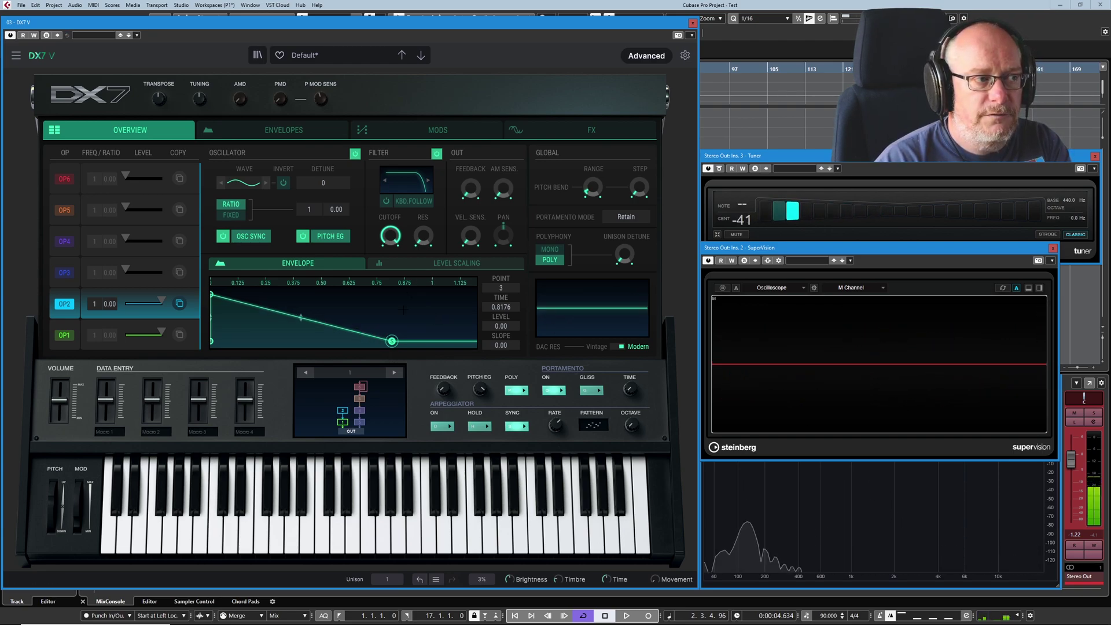
- Stretch OP2's sustain point out to time 1.0966 and insert alternating low and high points before it to form two peaks
left_click_drag(390, 345, 456, 351)
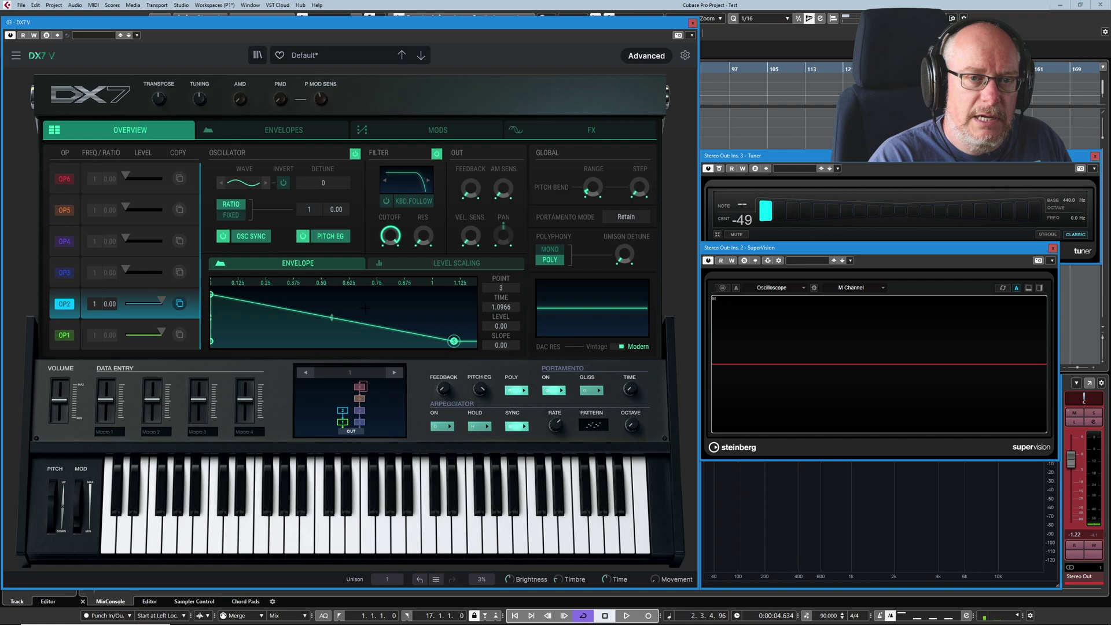
left_click(275, 345)
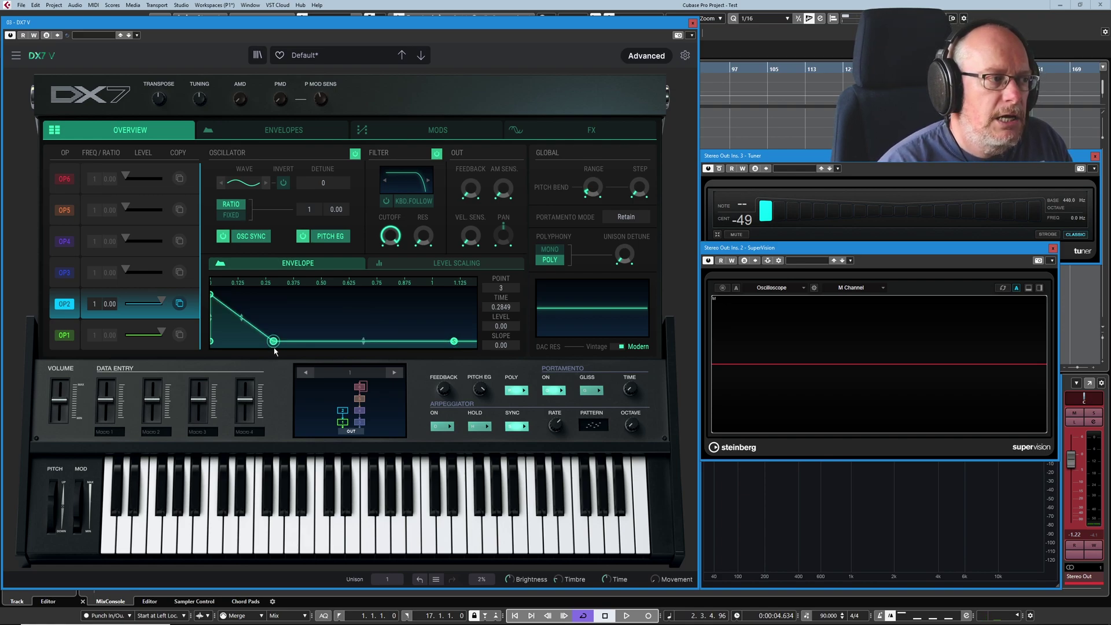
left_click(324, 297)
left_click(359, 341)
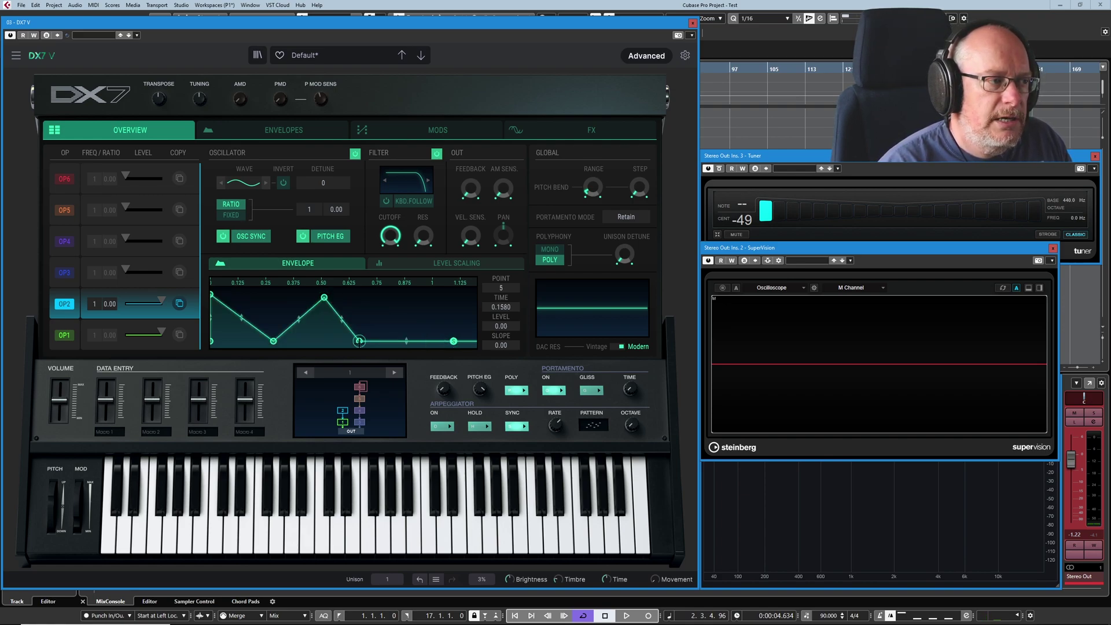
left_click(404, 301)
left_click(454, 341)
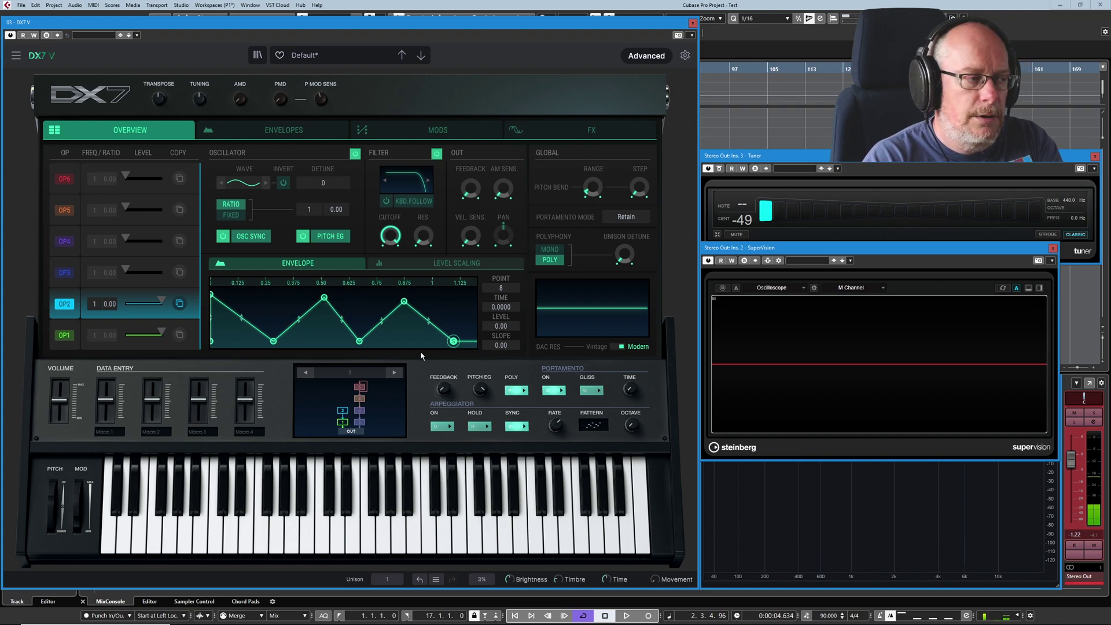
- Insert further high and low points along OP2's envelope to make the zigzag more complex
left_click(242, 341)
left_click(265, 296)
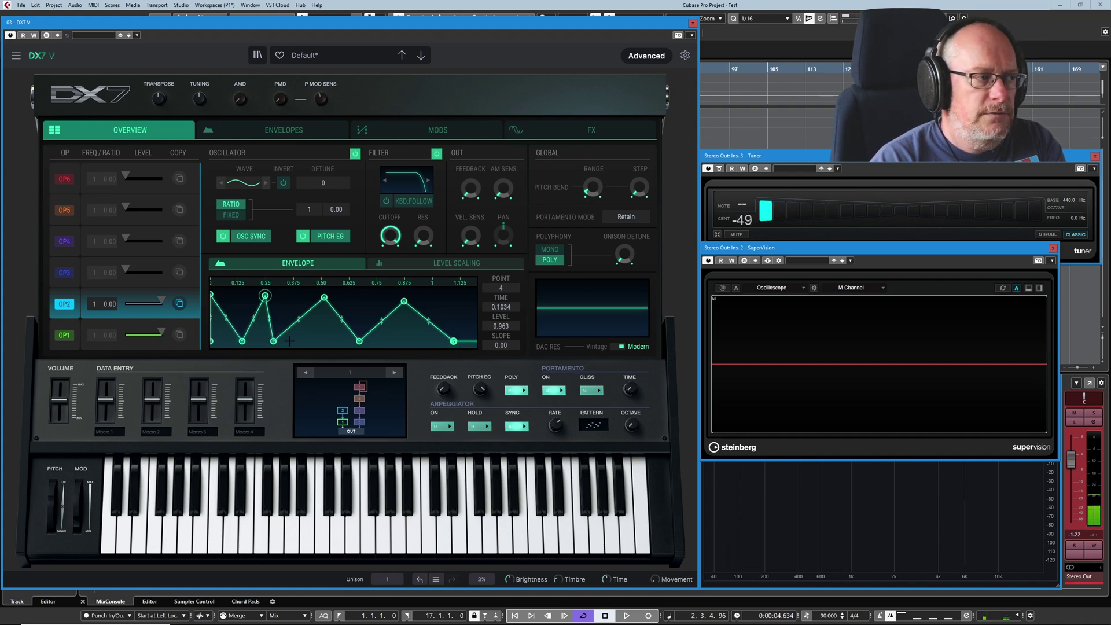
double_click(298, 341)
double_click(347, 297)
double_click(390, 336)
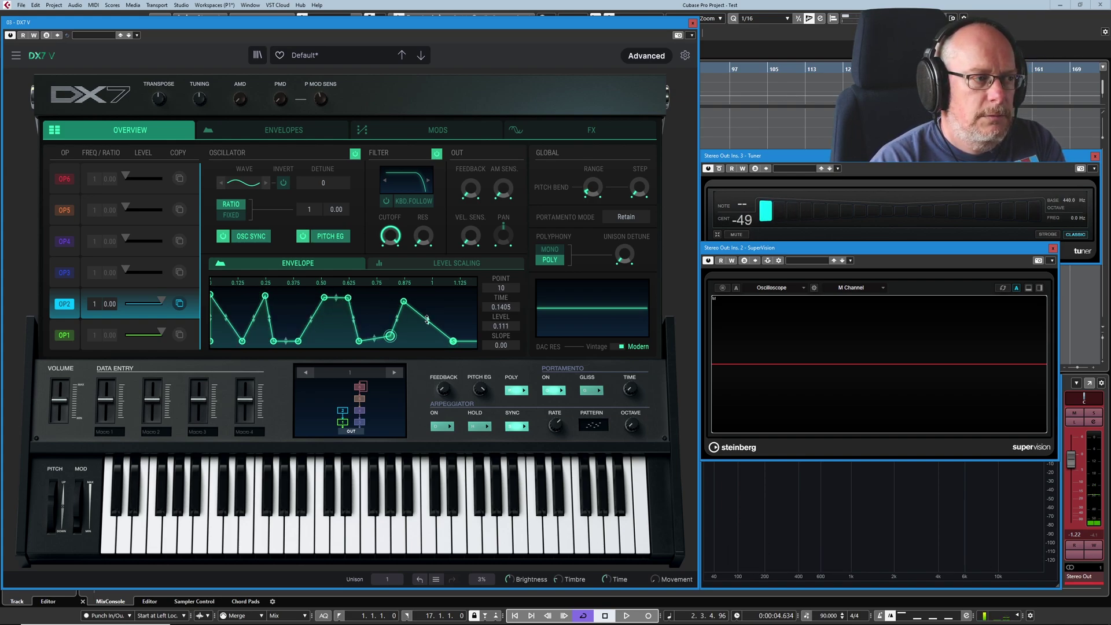
left_click(439, 313)
- Extend the OP2 envelope's end to about 9.9 and add a late peak at level 0.935 just before it
left_click_drag(453, 341, 540, 358)
left_click(301, 311)
left_click(332, 297)
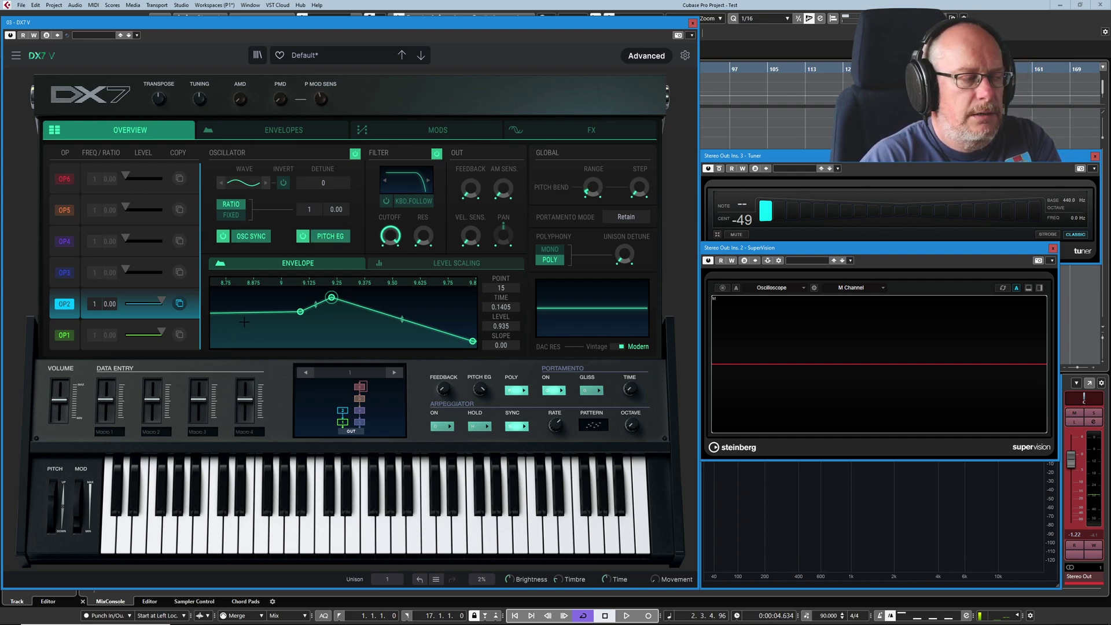
double_click(360, 283)
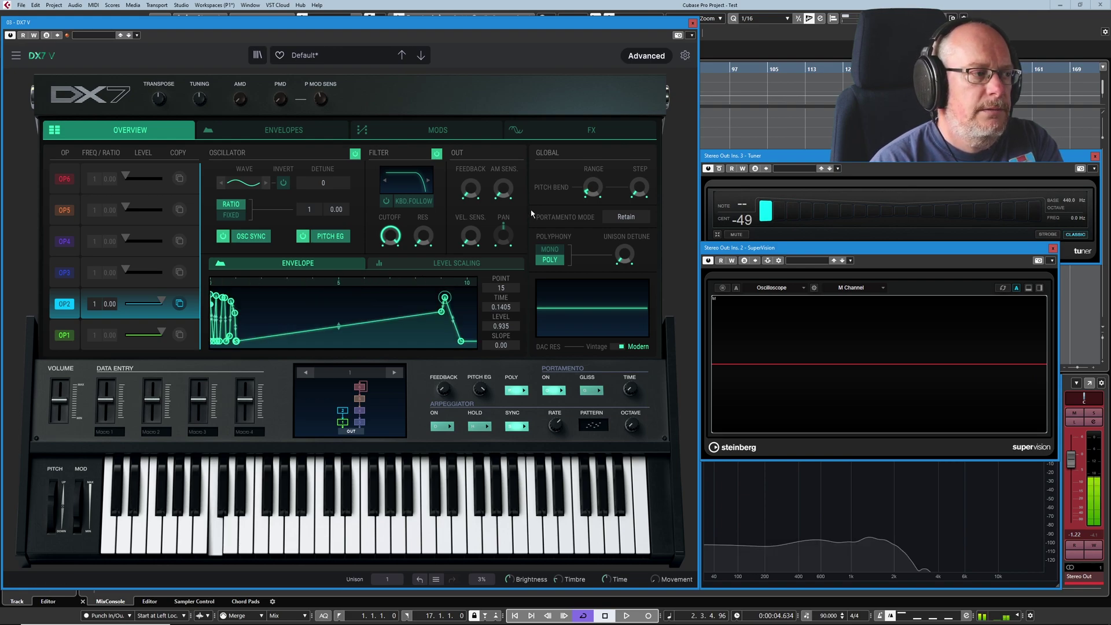
left_click(236, 342)
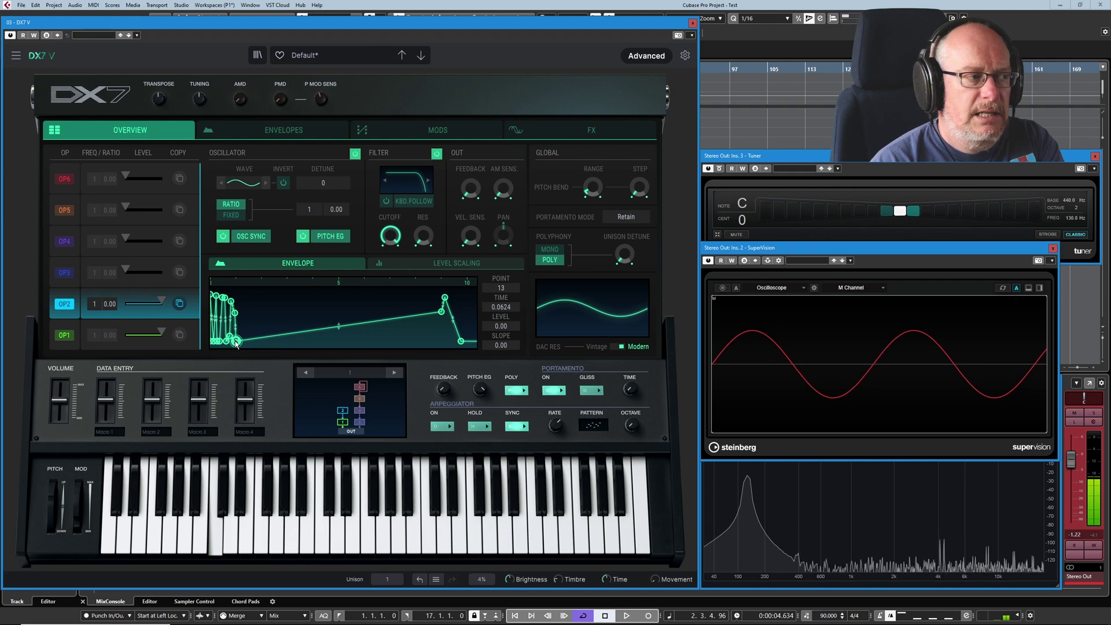
left_click(445, 297)
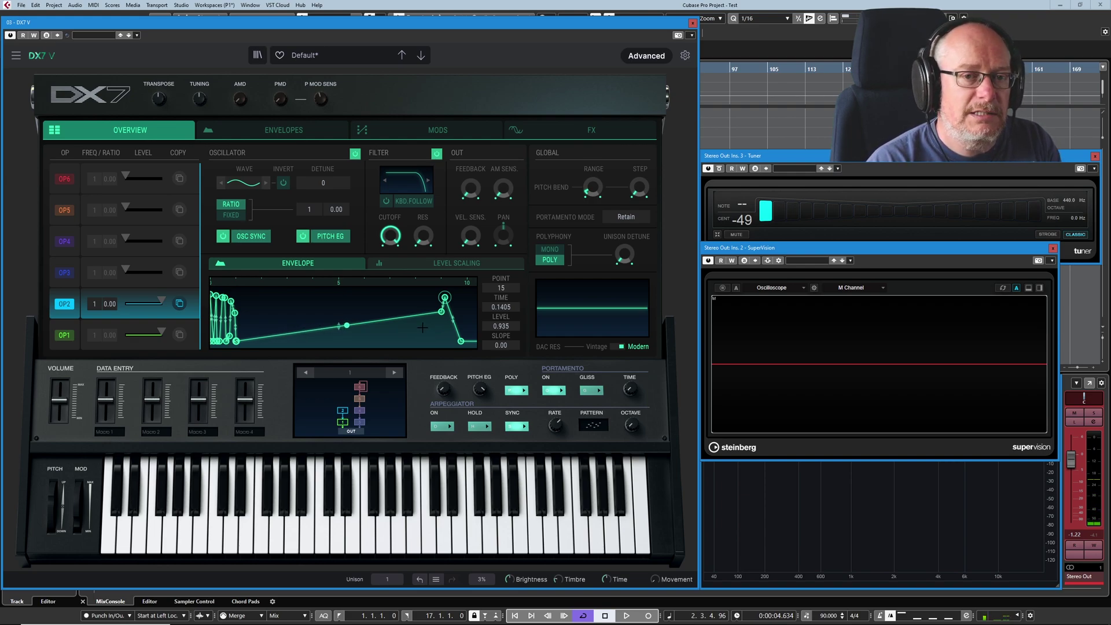
- Select operator 1 and reshape its envelope with an earlier sustain point and an end point segment time of 0.3044
left_click(66, 342)
left_click_drag(381, 341, 344, 342)
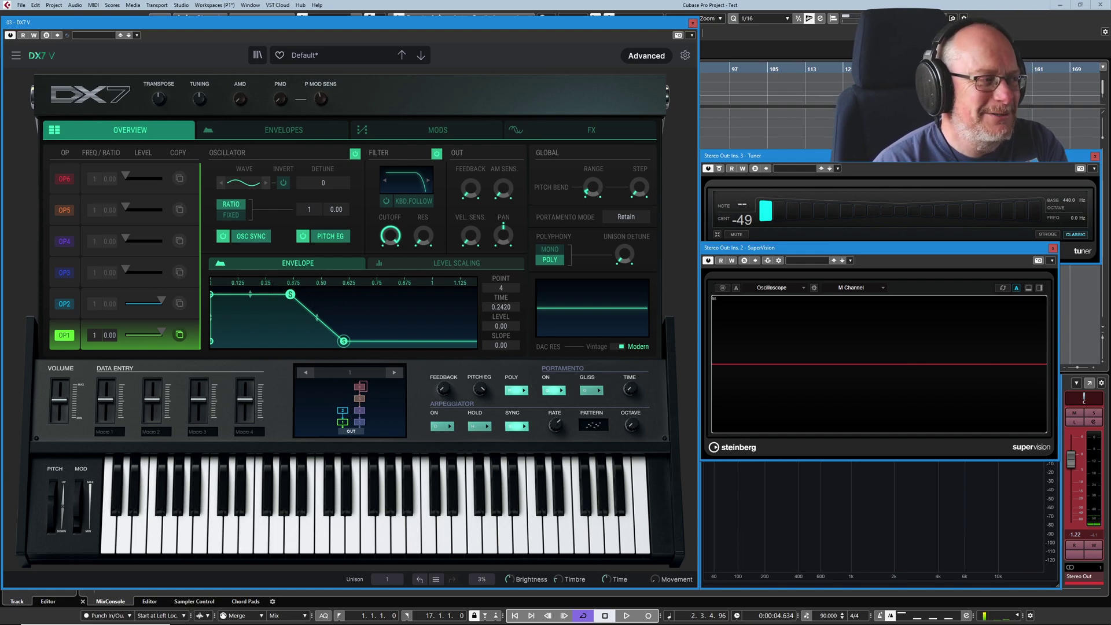
left_click_drag(344, 341, 358, 341)
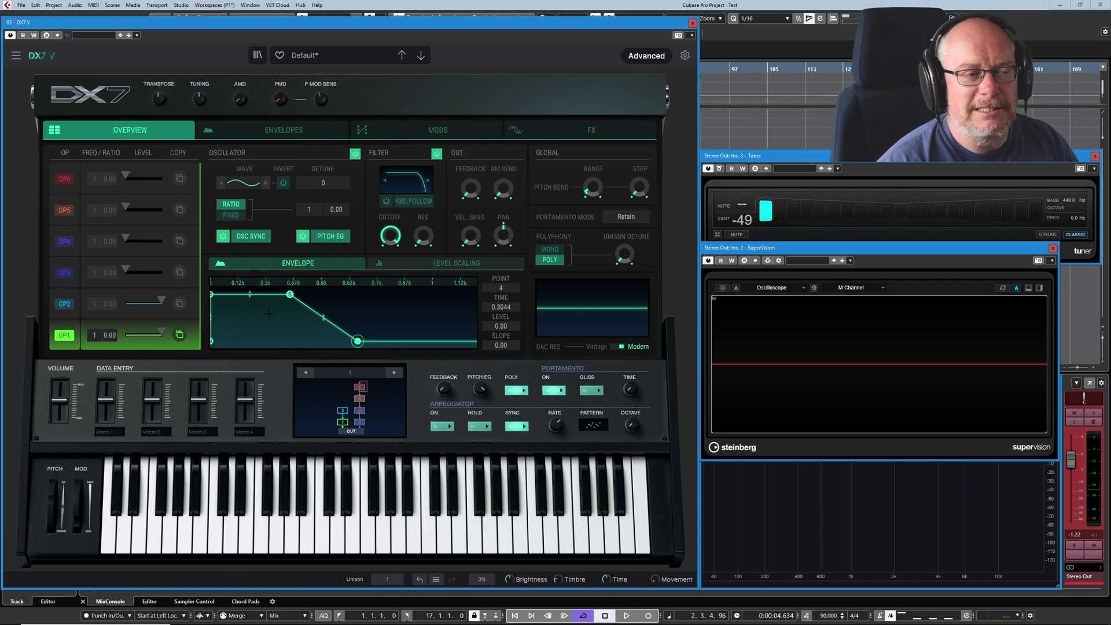
- Insert points on both sides of OP1's sustain point to create dips, and finish with a last point at level 1.00
left_click(325, 307)
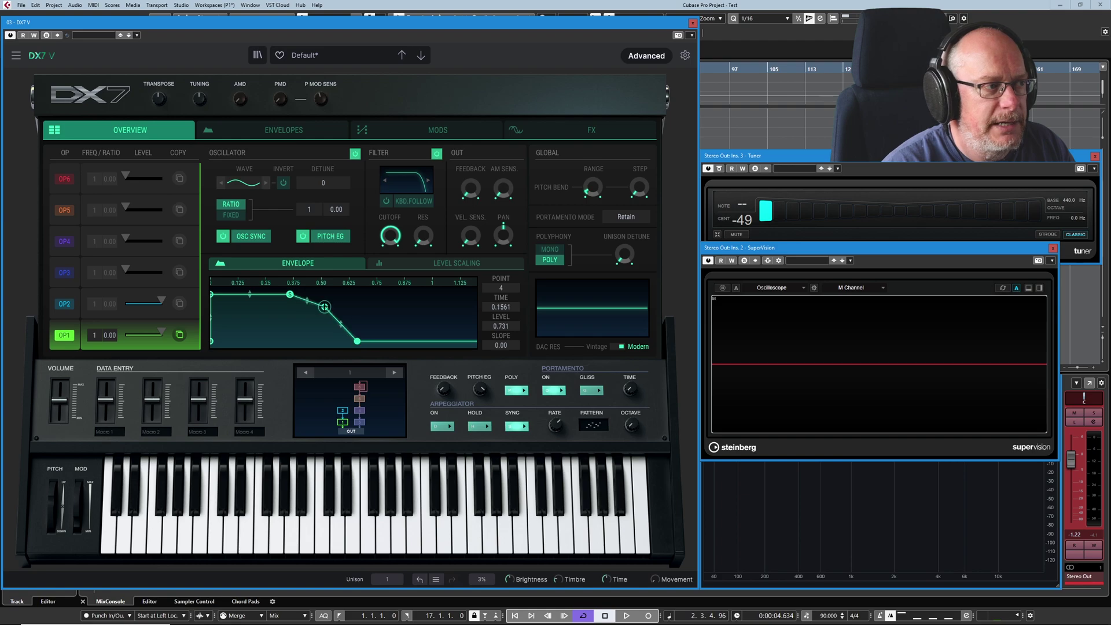
left_click(337, 333)
left_click(271, 321)
left_click(268, 294)
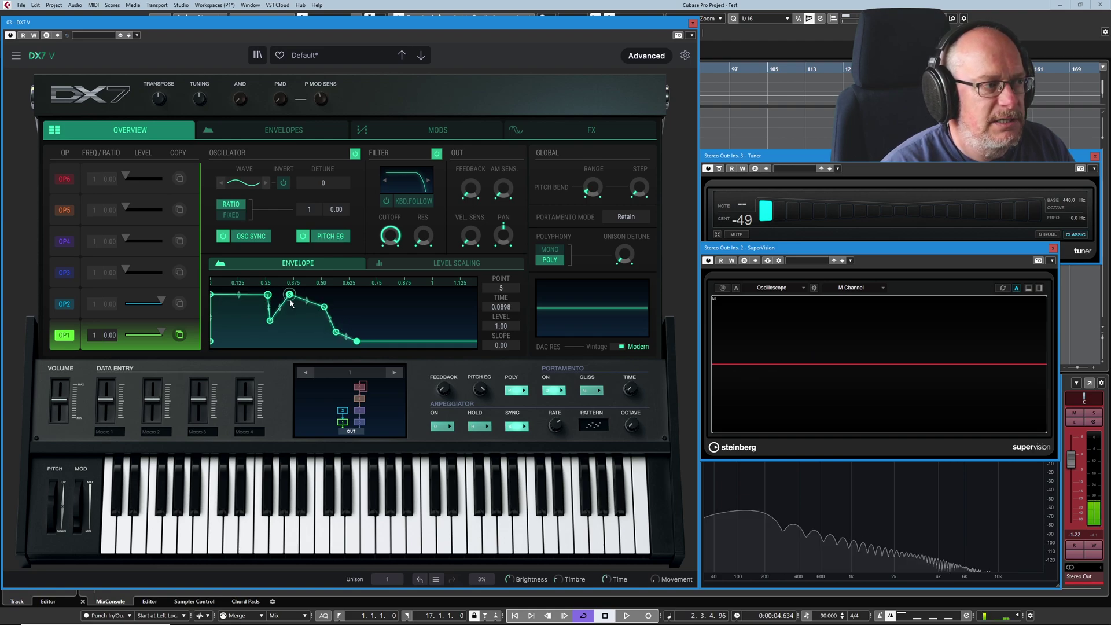
left_click(373, 308)
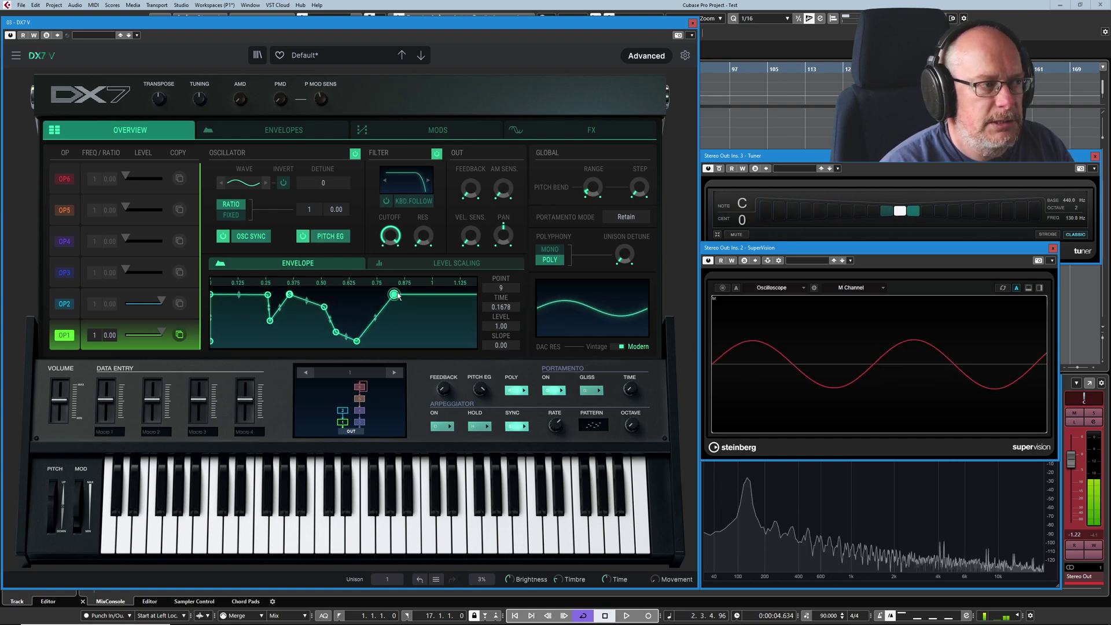
- Set OP1's last envelope point to level 0.00 and time 0.2732, and raise the point before it to level 1.00 and time 0.1327
left_click_drag(372, 307, 417, 341)
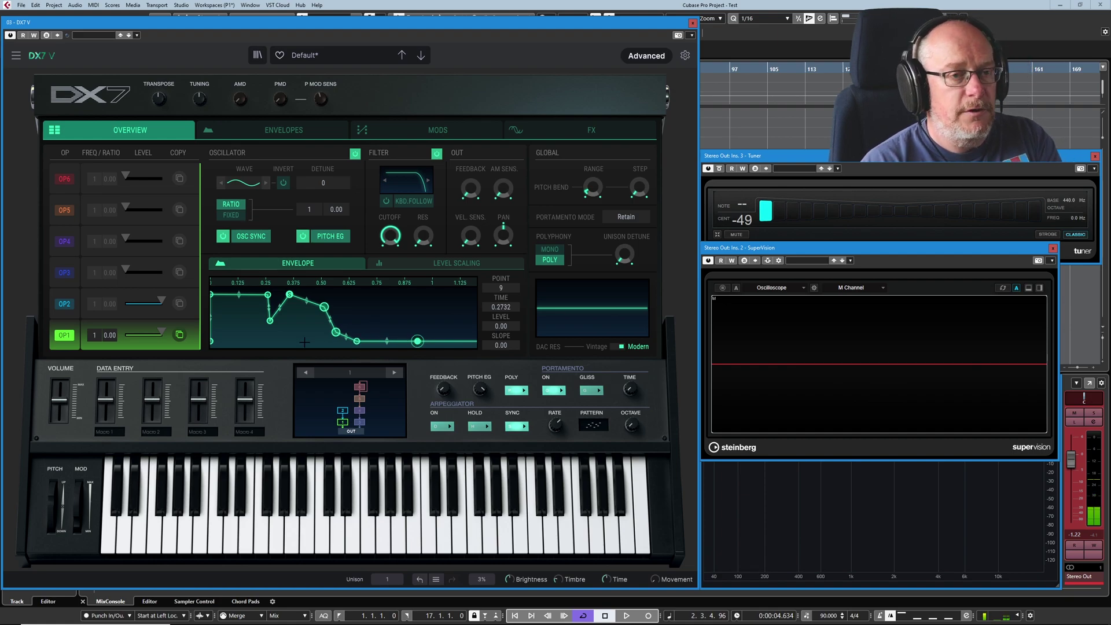
left_click_drag(336, 333, 386, 294)
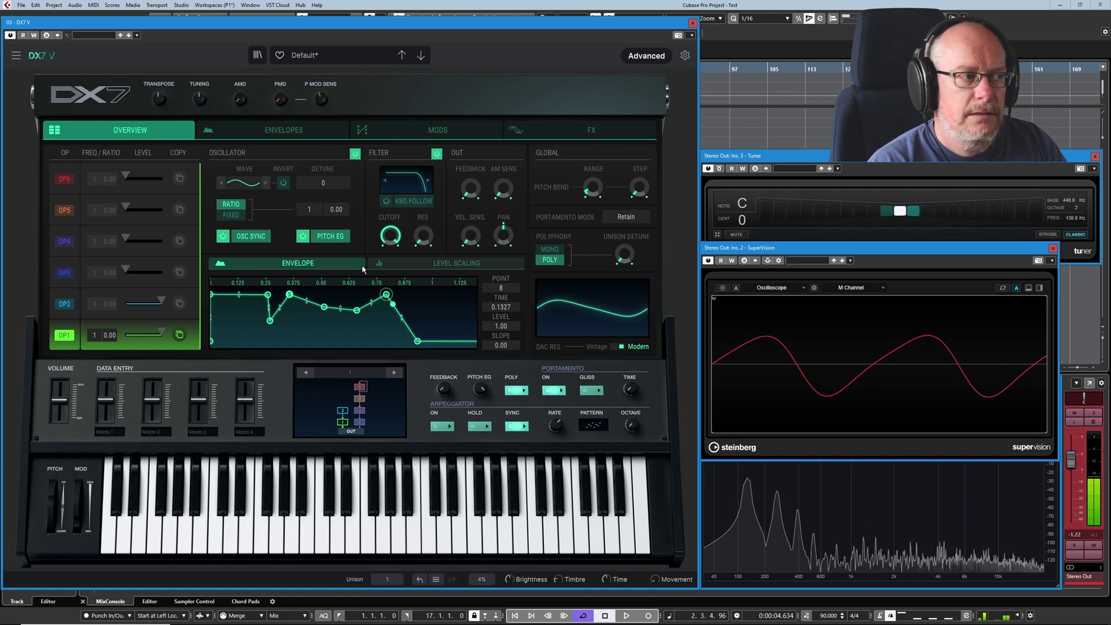
- Select operator 2 and shorten its envelope by pulling in the last three points, giving the final point a segment time of 0.3775
left_click(69, 315)
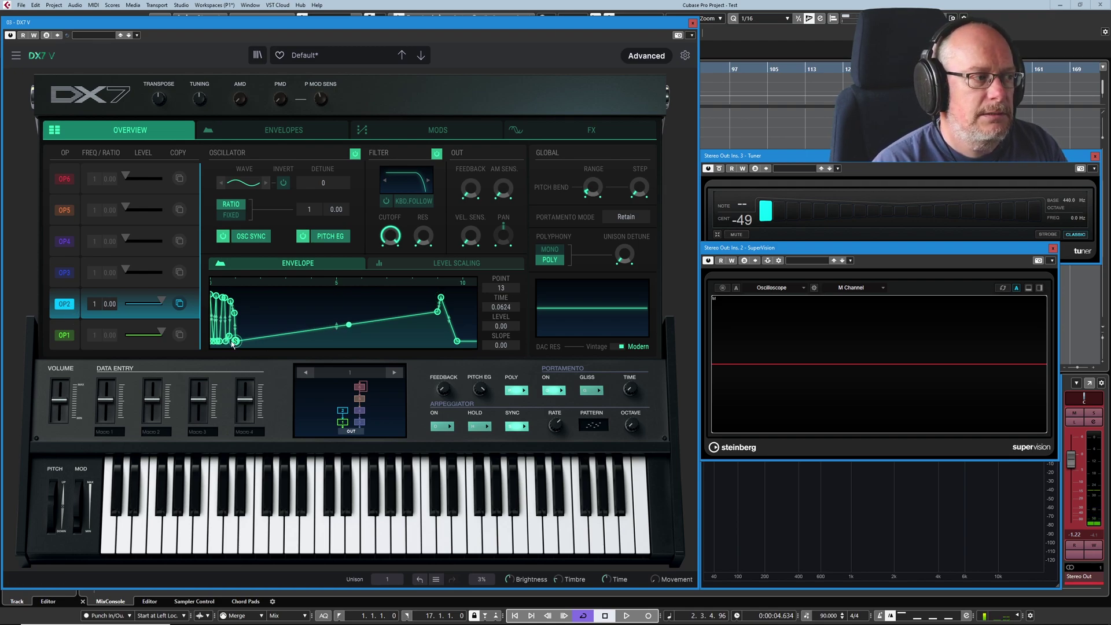
left_click_drag(438, 312, 310, 325)
left_click_drag(442, 298, 266, 297)
left_click_drag(457, 342, 270, 342)
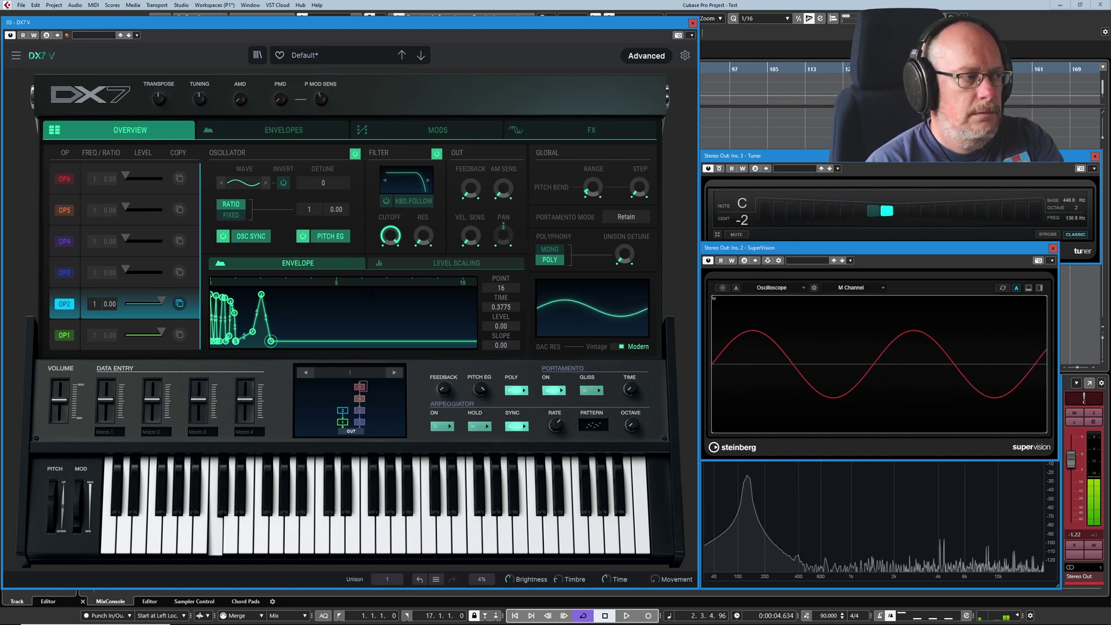
- Raise point 14 of OP2's envelope to level 1.00 with a time of 0.3603, forming a short plateau with the following peak
left_click(253, 332)
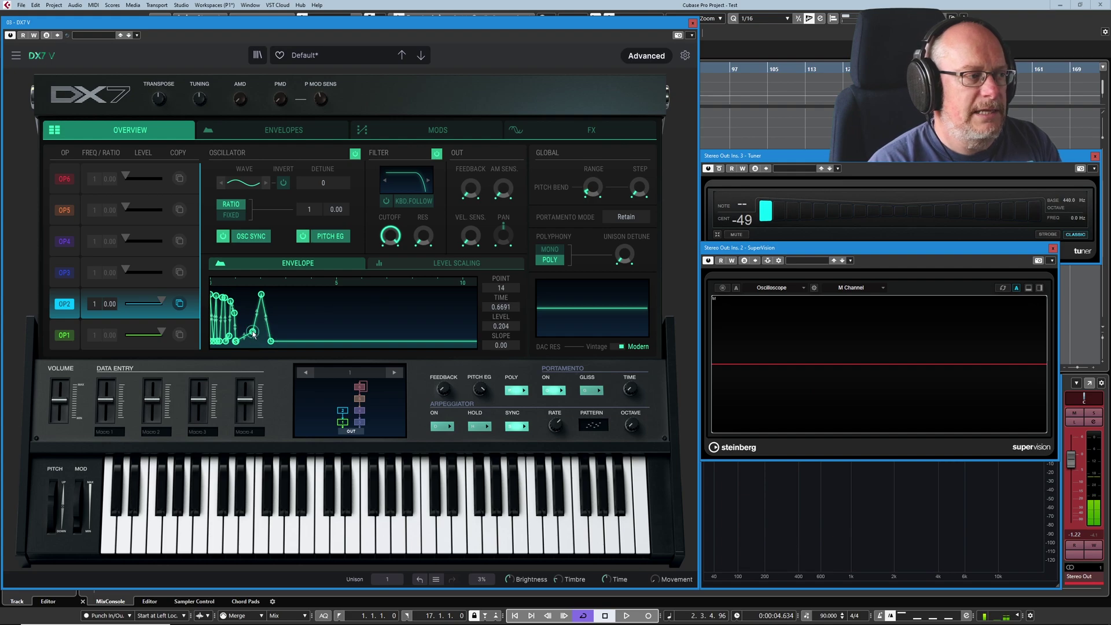
left_click_drag(253, 331, 245, 295)
left_click(261, 294)
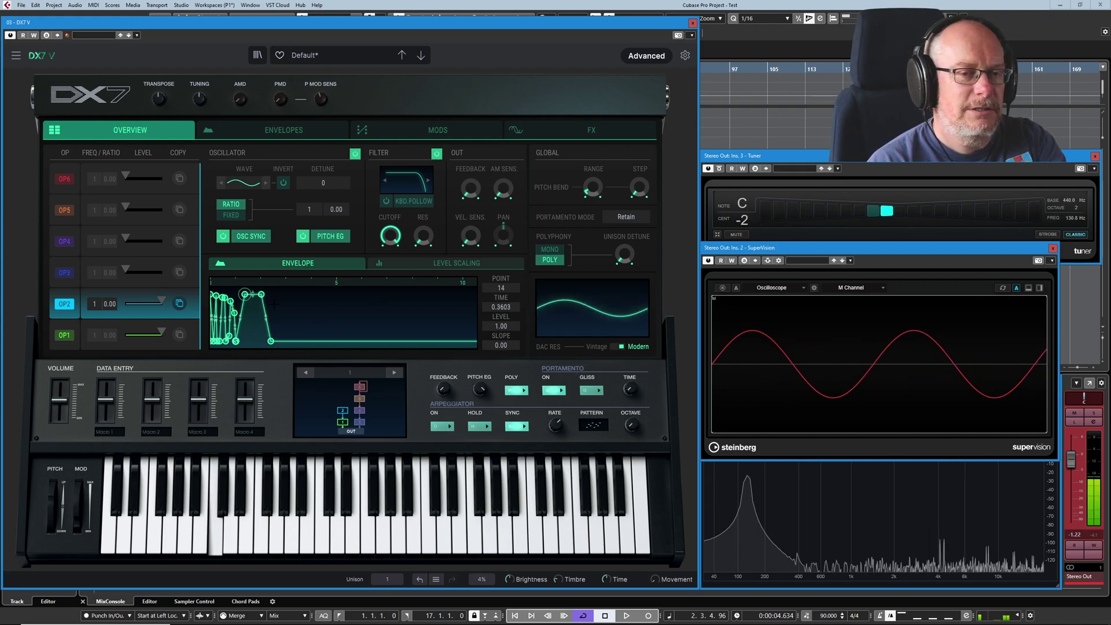
left_click(245, 294)
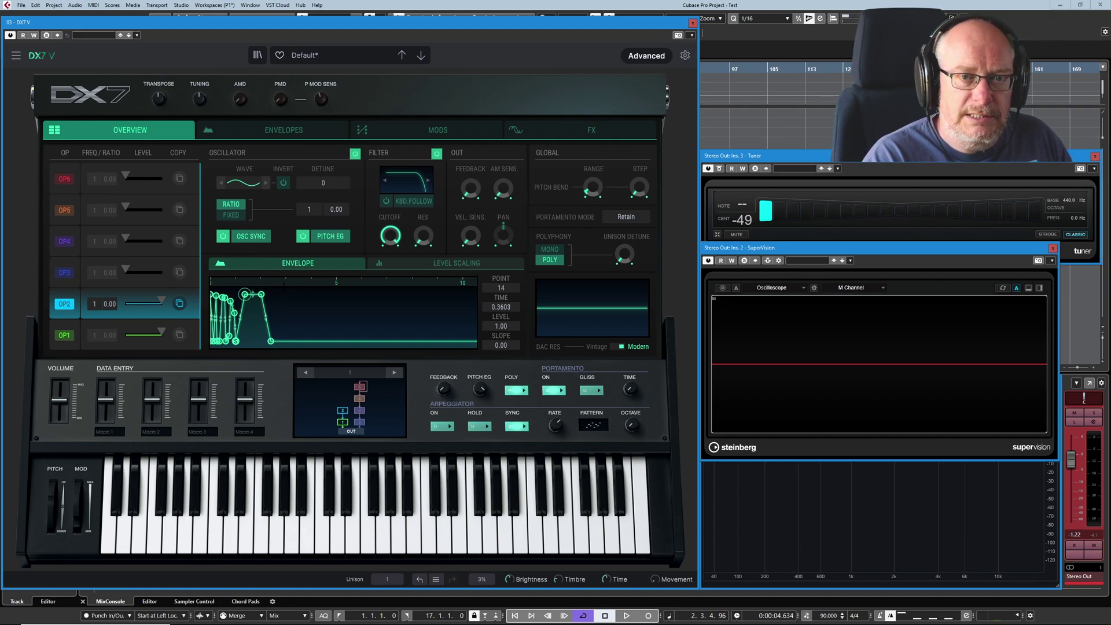
- Reload the Default preset to discard the edits and select operator 1
left_click(402, 55)
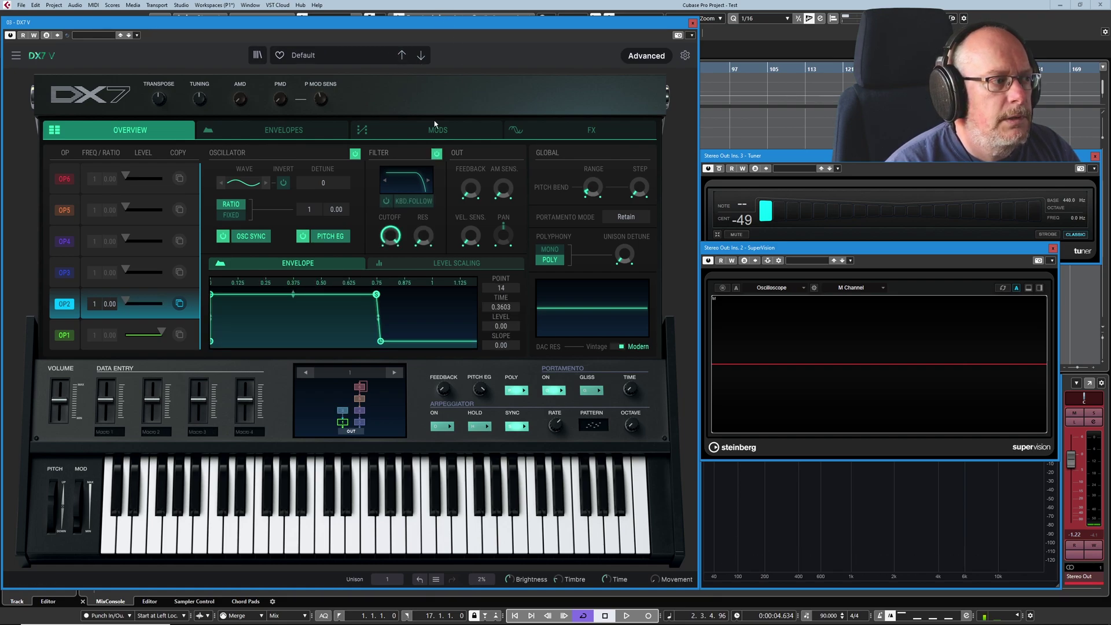
left_click(64, 343)
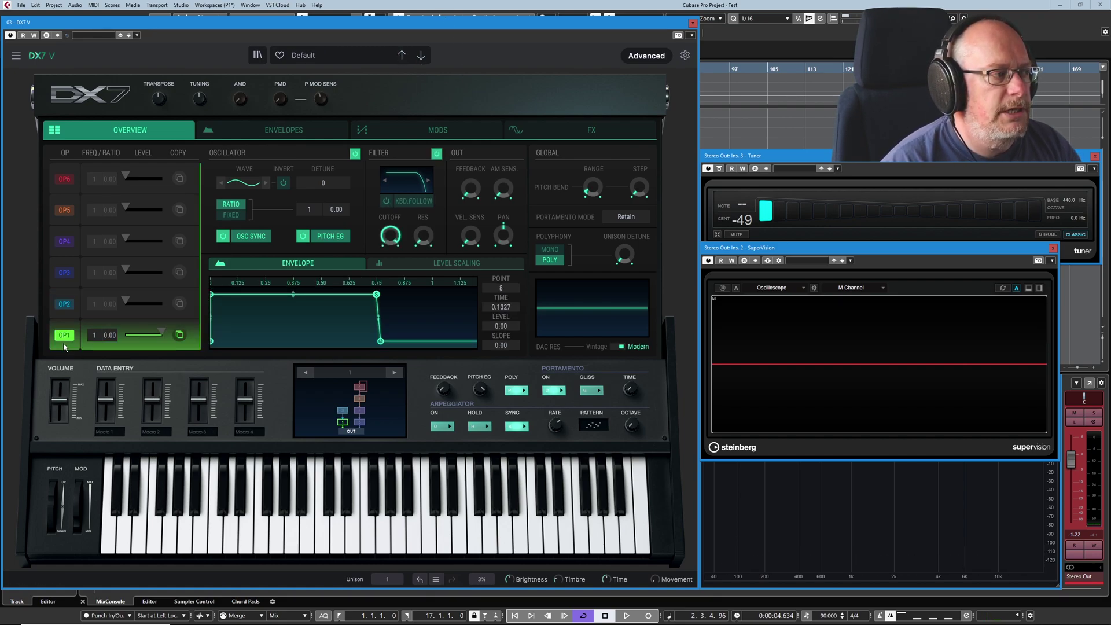
- Show operator 1's level scaling and set its breakpoint to C2
left_click(464, 265)
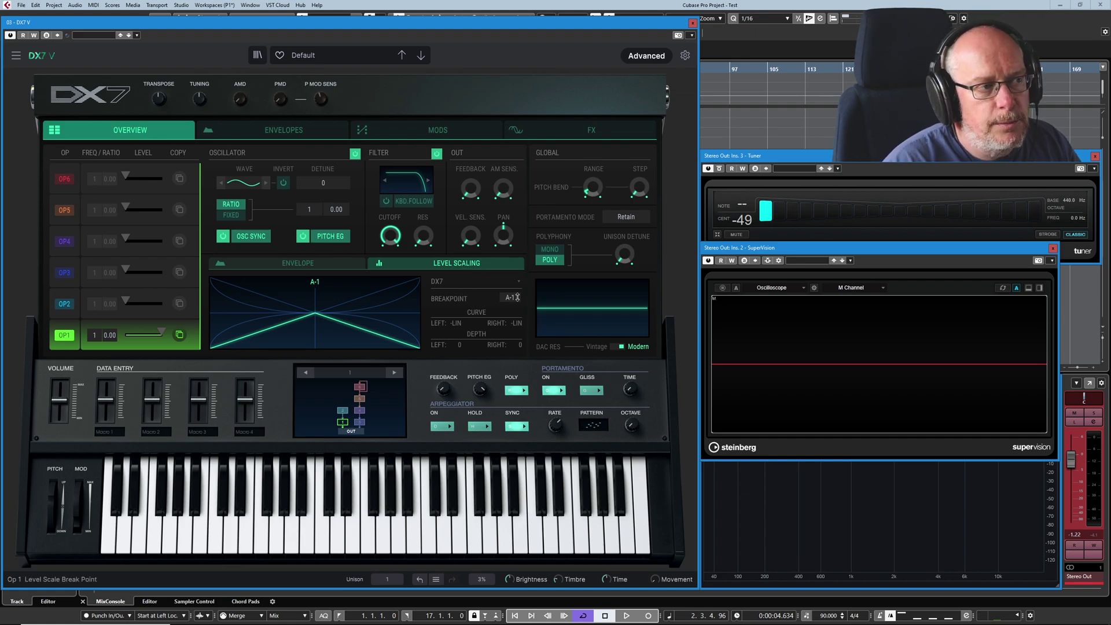
scroll(510, 297, "up", 10)
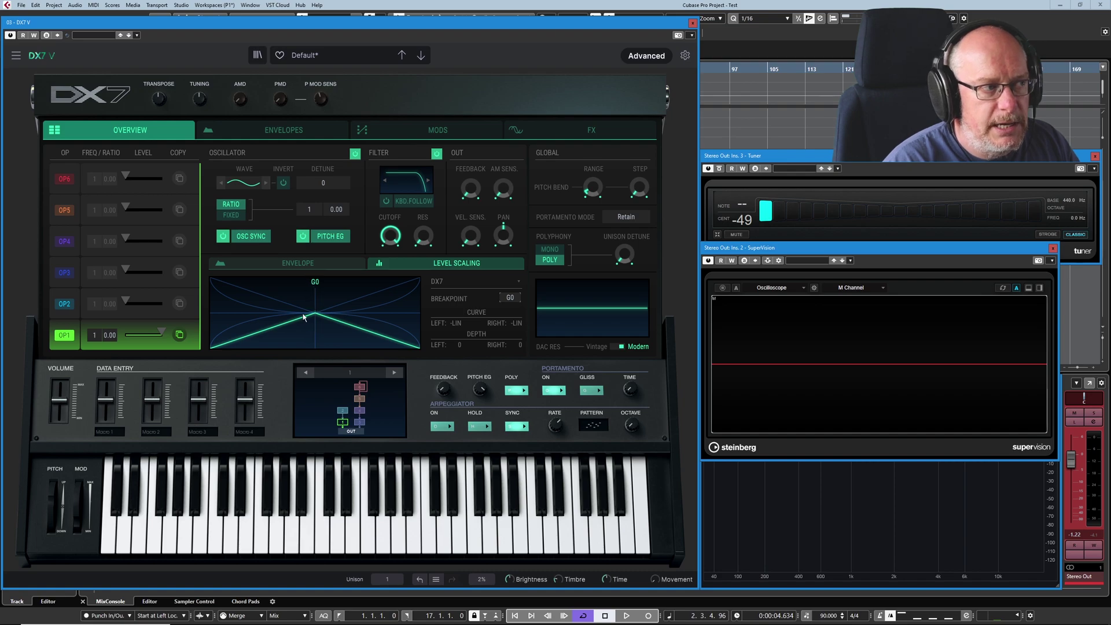
scroll(508, 299, "up", 2)
scroll(510, 298, "up", 9)
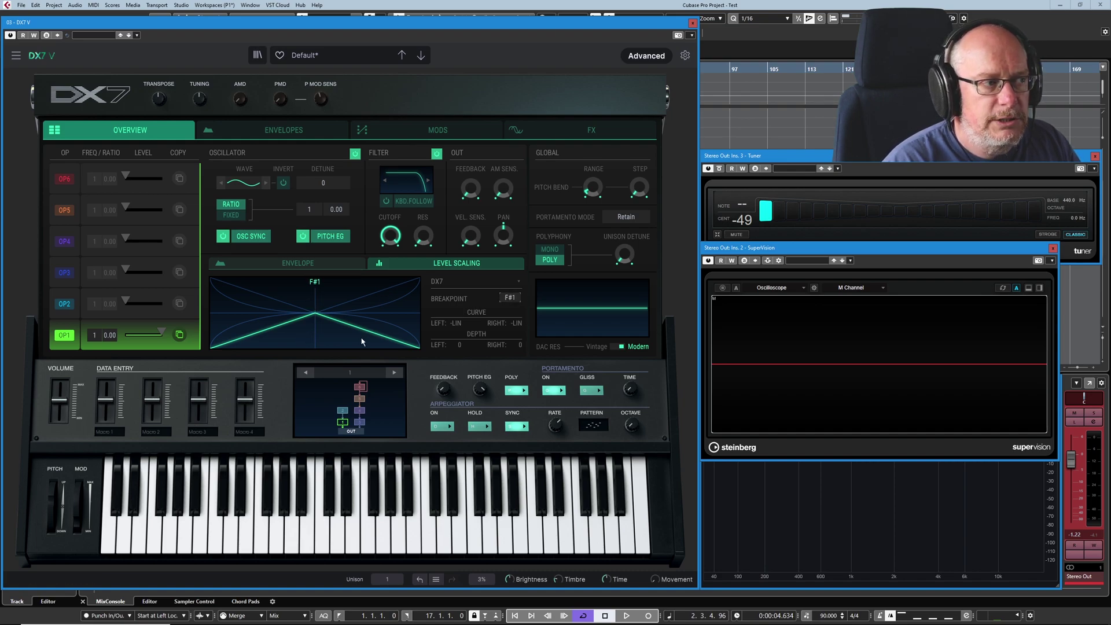
scroll(510, 297, "up", 7)
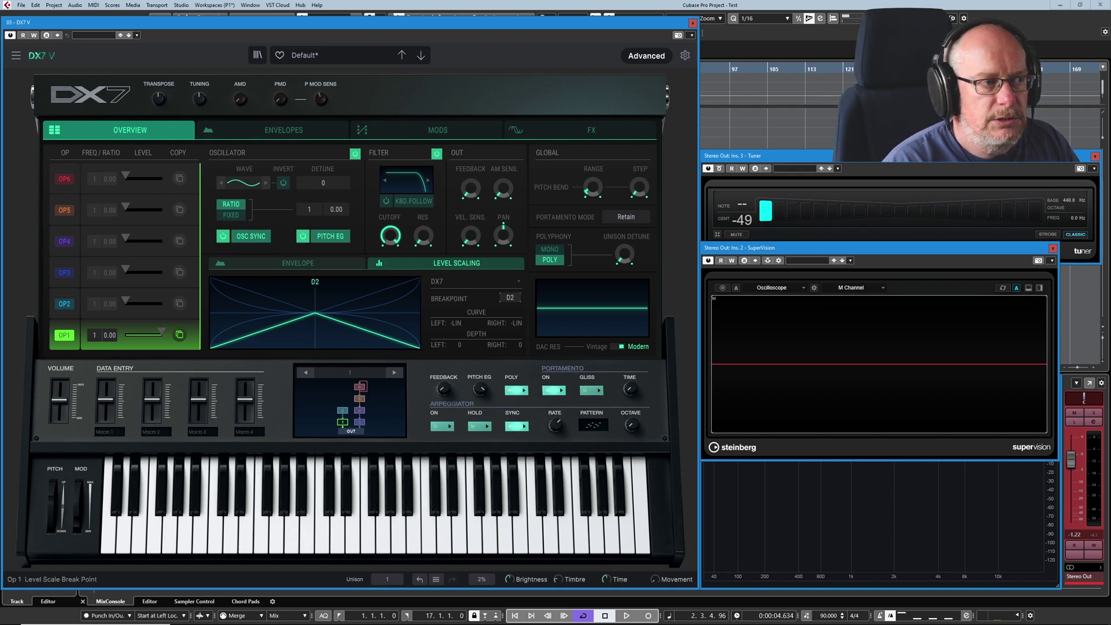
scroll(510, 297, "down", 1)
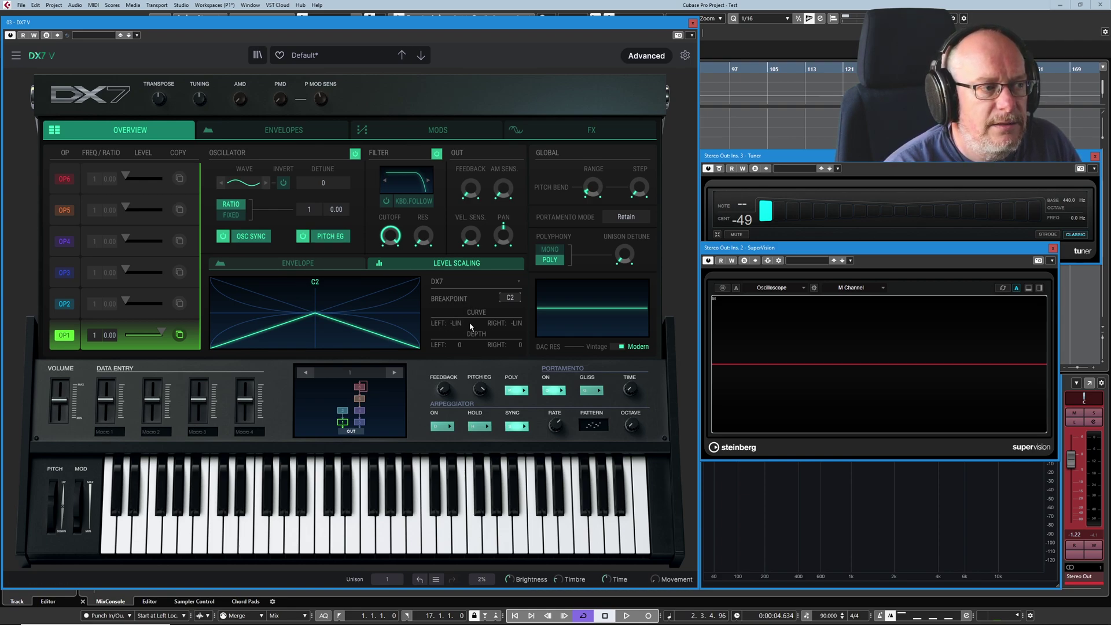
- Set both the left and right level scaling curves of operator 1 to +LIN
scroll(455, 324, "up", 3)
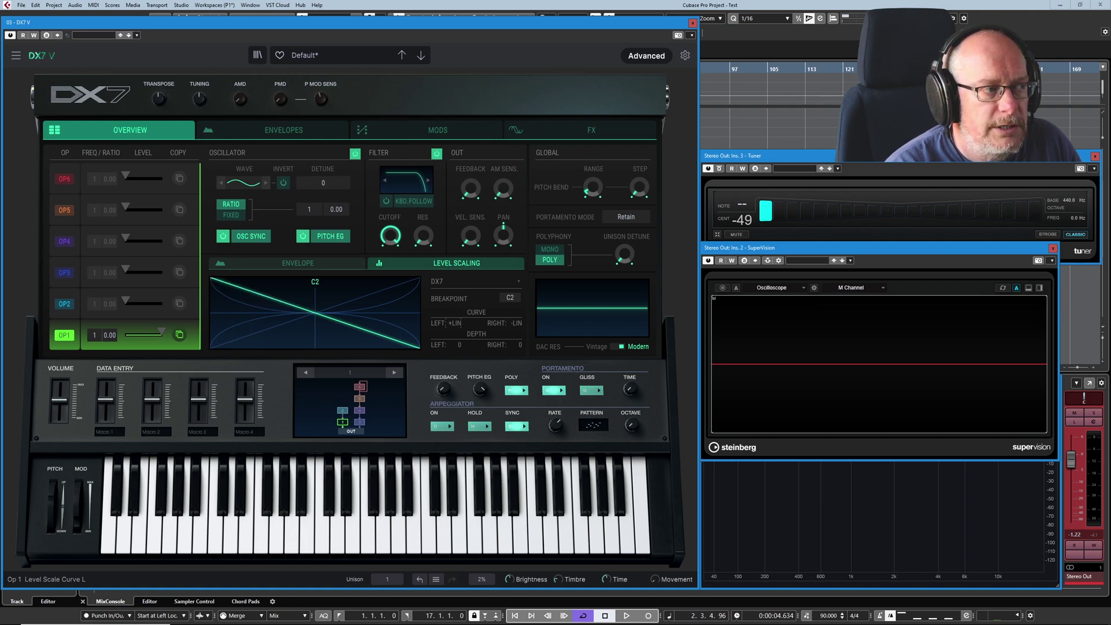
scroll(454, 323, "down", 2)
scroll(454, 324, "up", 2)
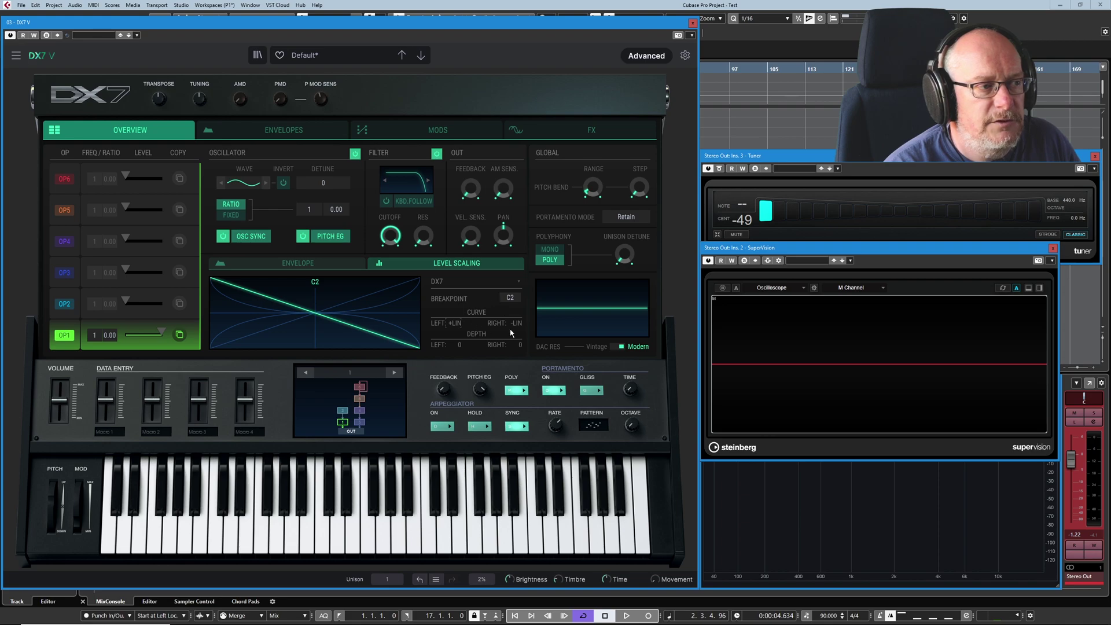
left_click_drag(515, 323, 515, 309)
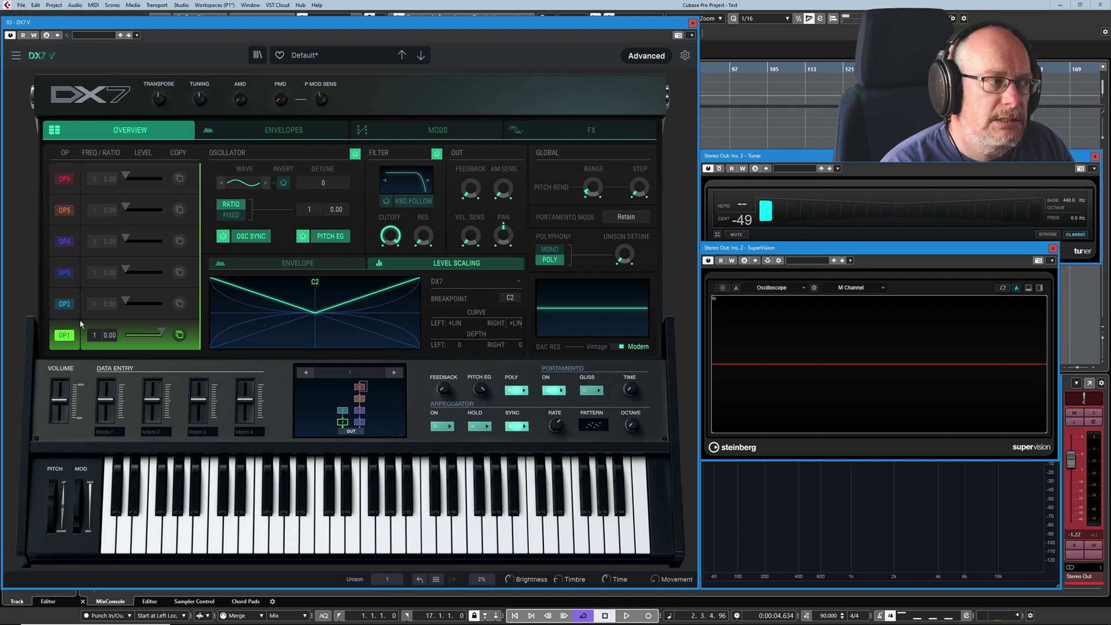
- Set the left and right scaling depths to 99 and reduce operator 1's output level to about mid-range
mouse_move(166, 331)
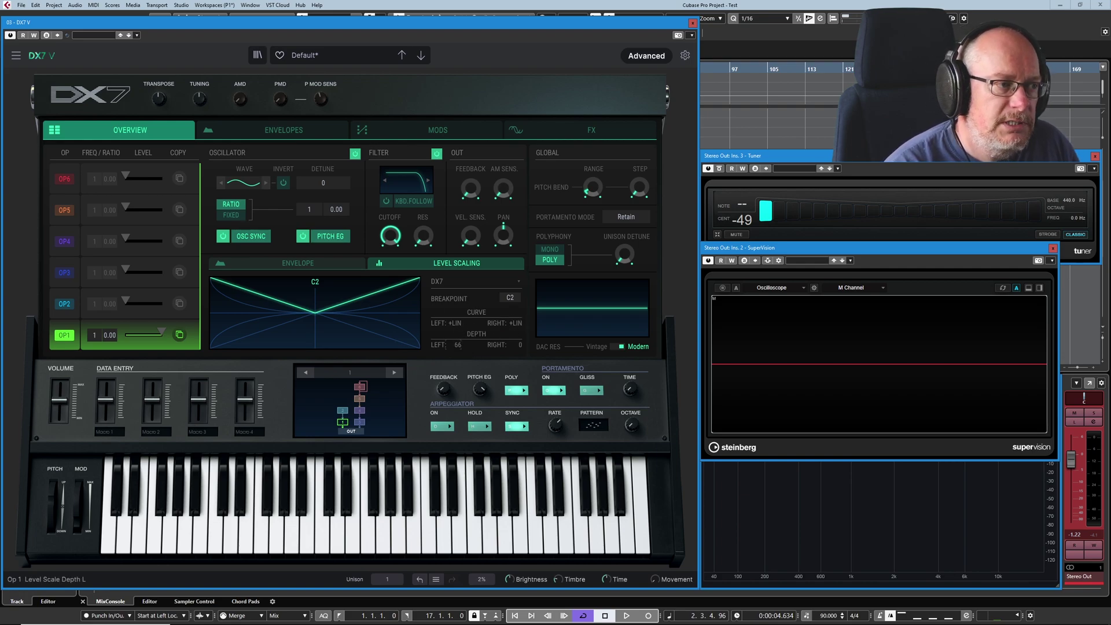
left_click_drag(458, 345, 458, 329)
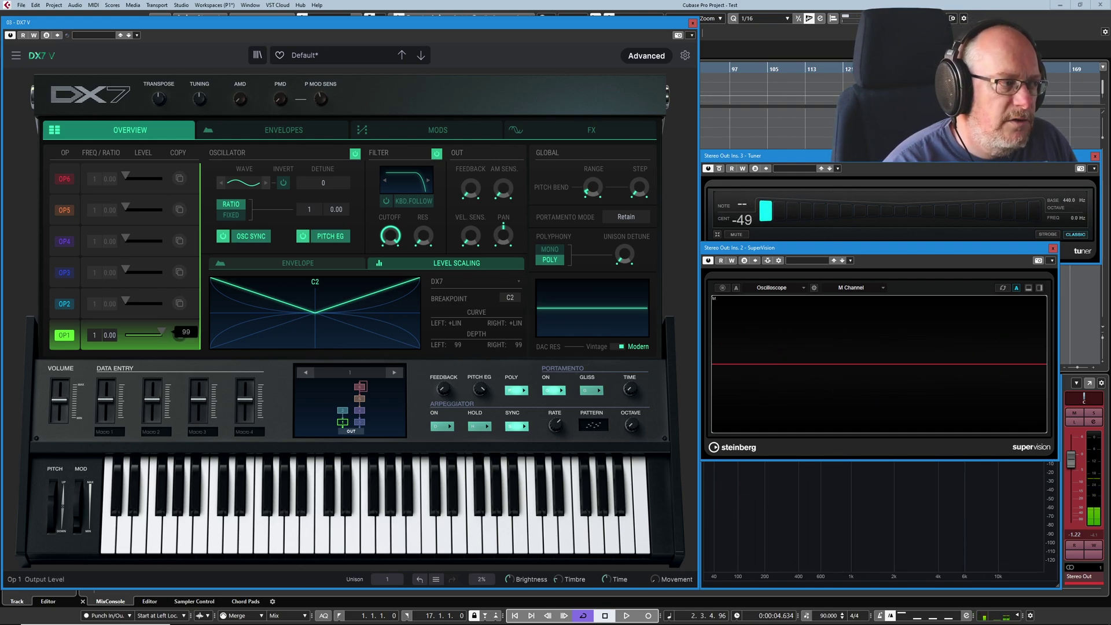
left_click_drag(163, 333, 125, 333)
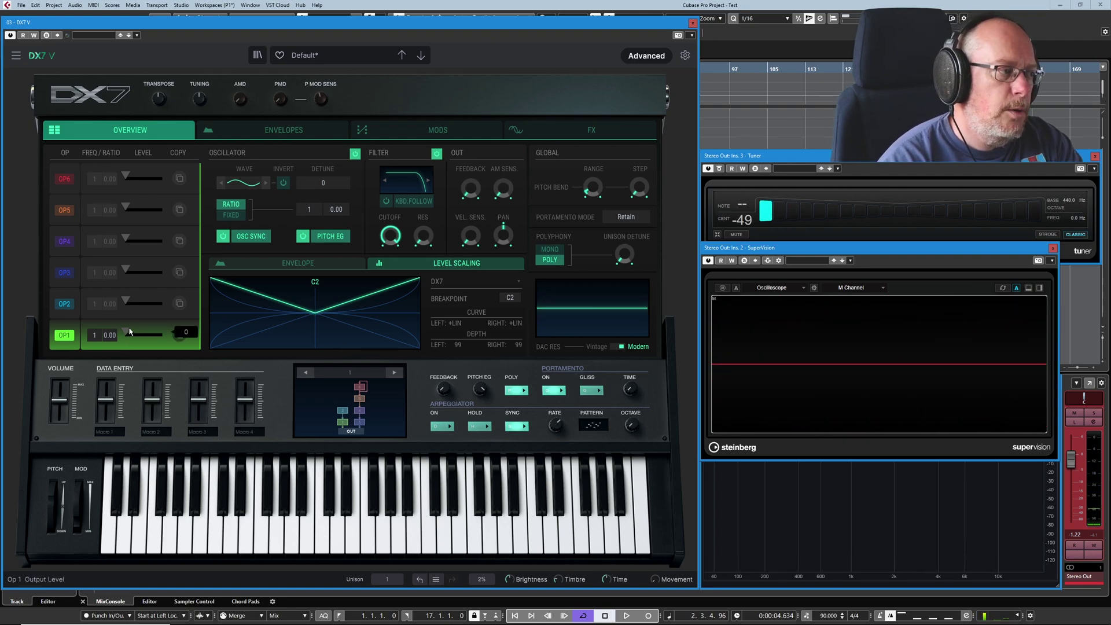
left_click_drag(128, 332, 136, 332)
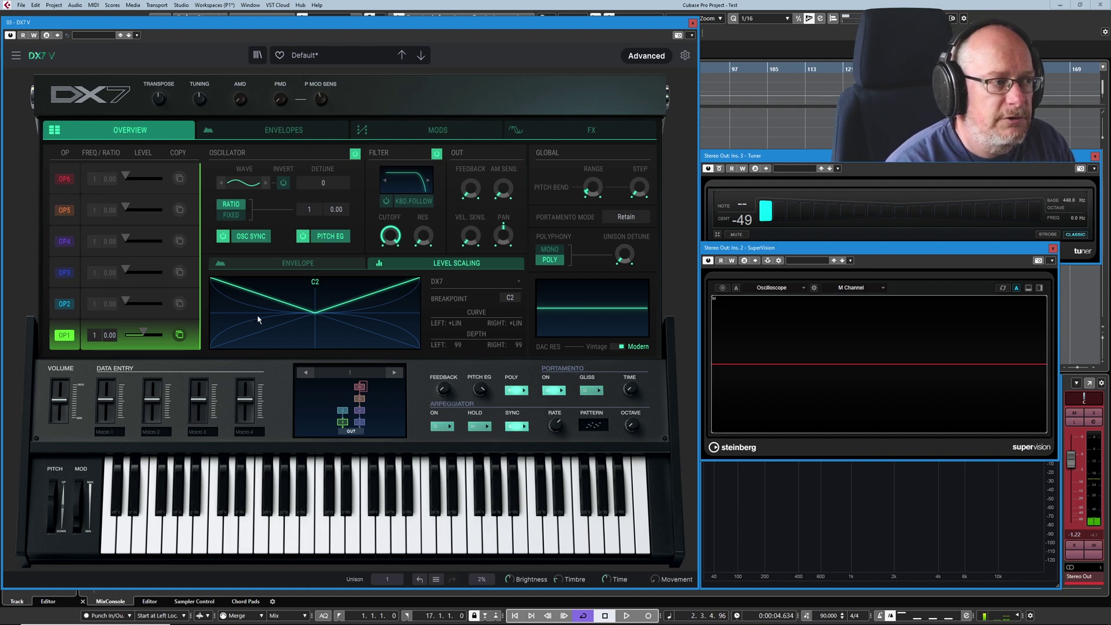
- Switch OP1's level scaling to Modern and build a peak of level 1.00 at C2, flanked by near-zero points at D#1 and G#2
left_click(441, 286)
left_click(455, 320)
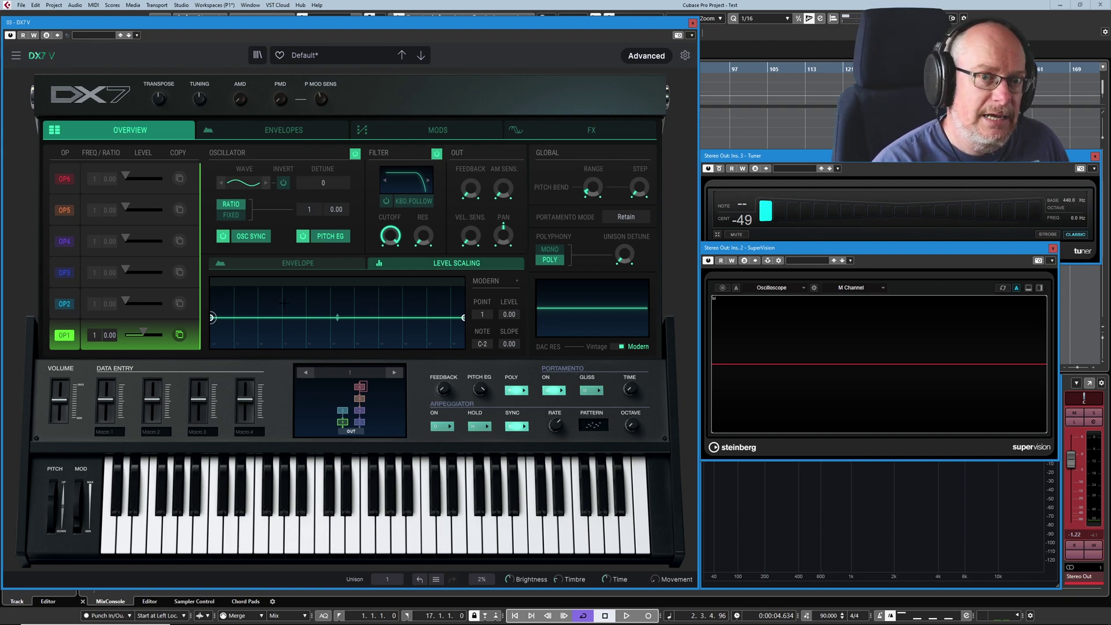
left_click(331, 305)
mouse_move(332, 308)
left_mouse_down()
mouse_move(319, 309)
mouse_move(370, 313)
mouse_move(332, 313)
left_mouse_up()
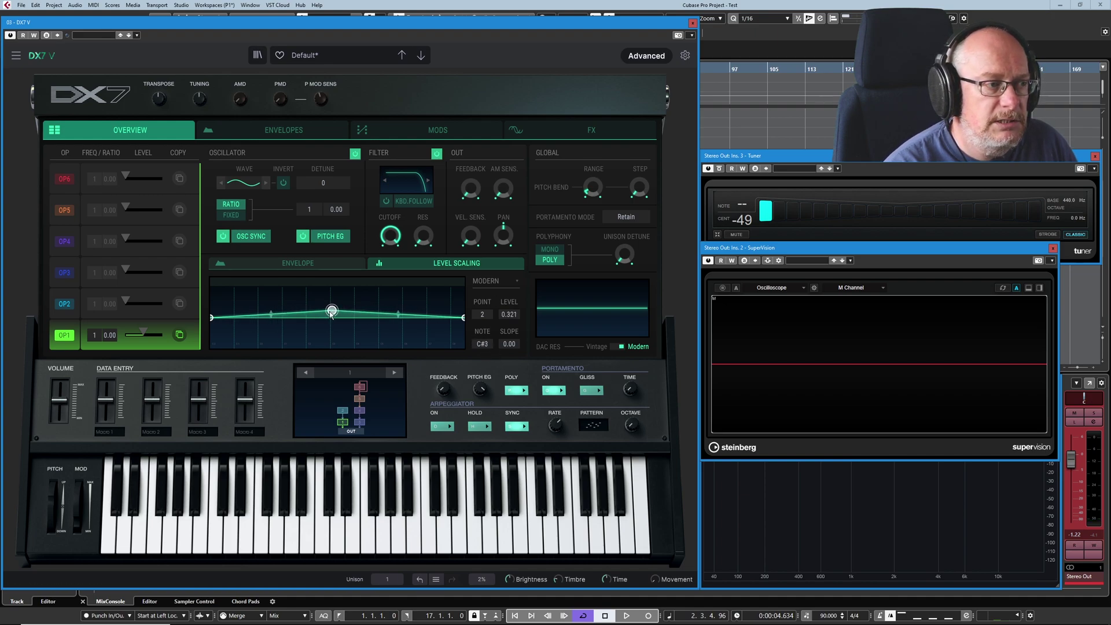
left_click_drag(331, 314, 304, 278)
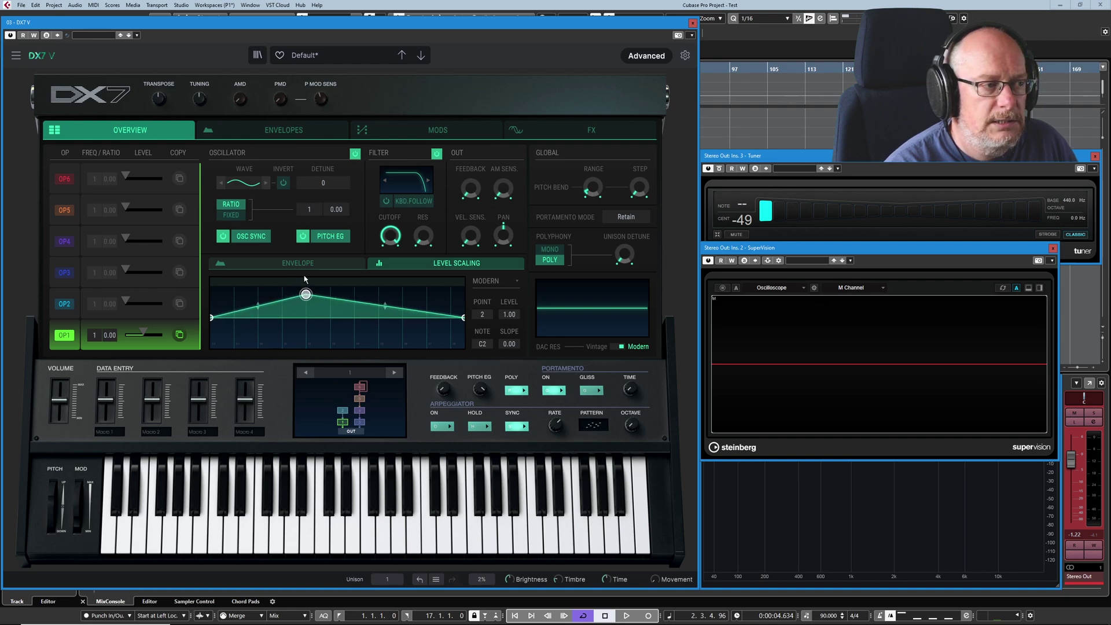
left_click(288, 318)
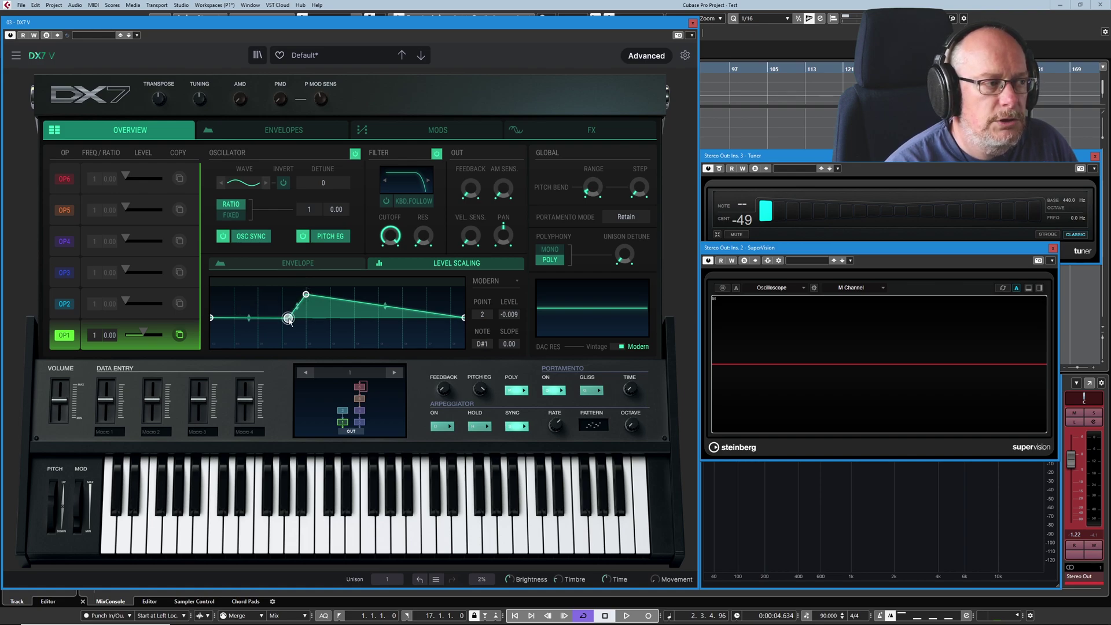
left_click(322, 318)
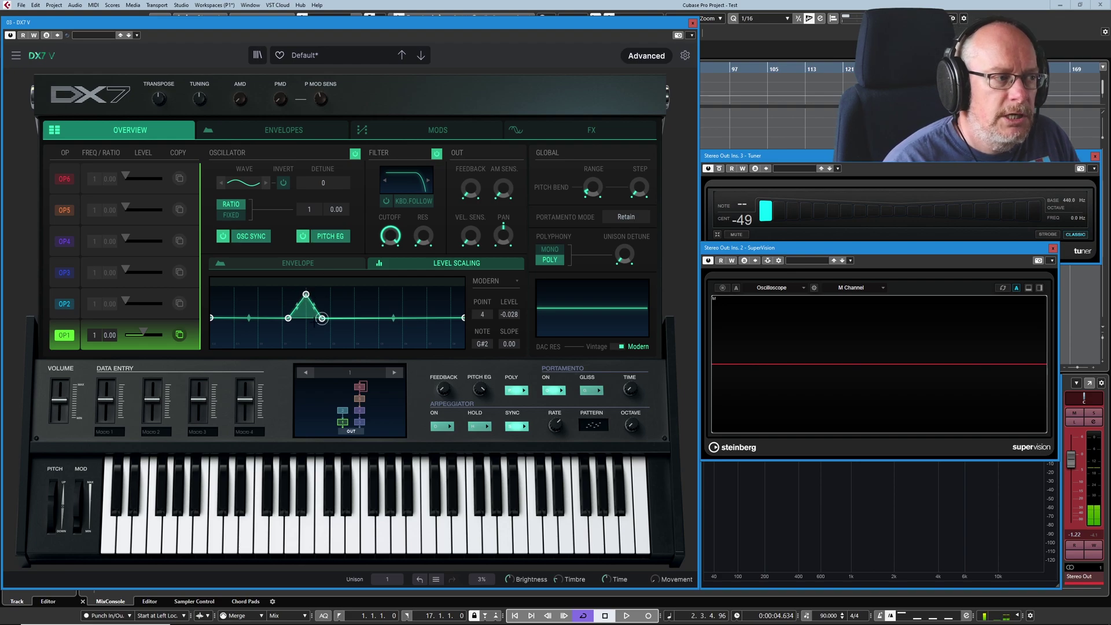
- Widen the peak into a plateau with a second top point, and lower the flanking points at G1 and D3 and both end points to -1.00
left_click_drag(322, 318, 334, 356)
left_click_drag(288, 318, 298, 355)
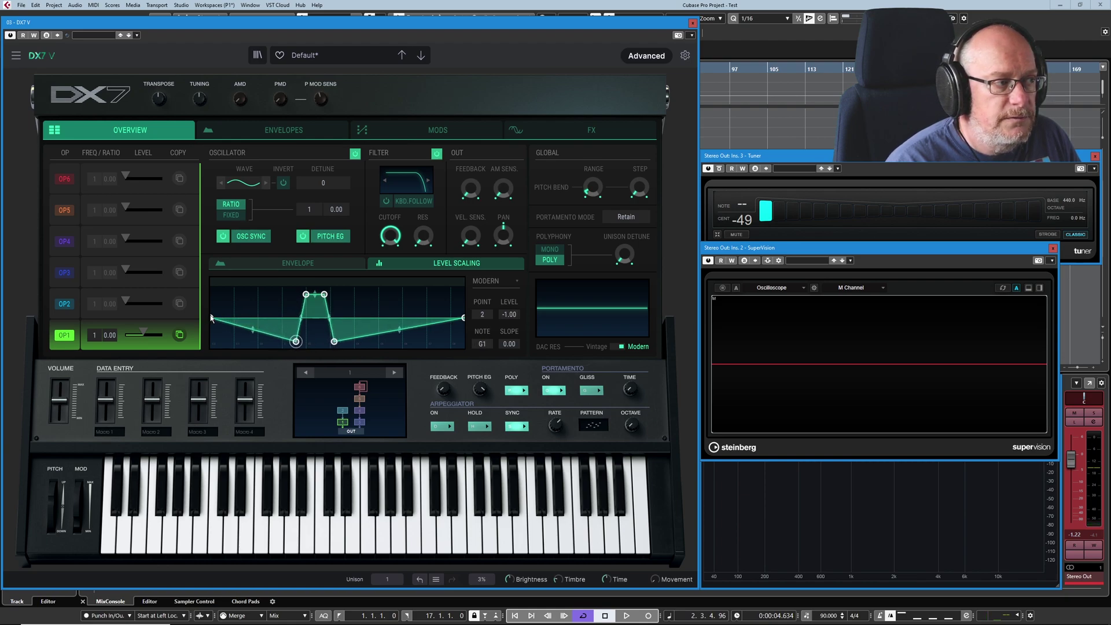
left_click_drag(211, 318, 212, 342)
left_click(463, 318)
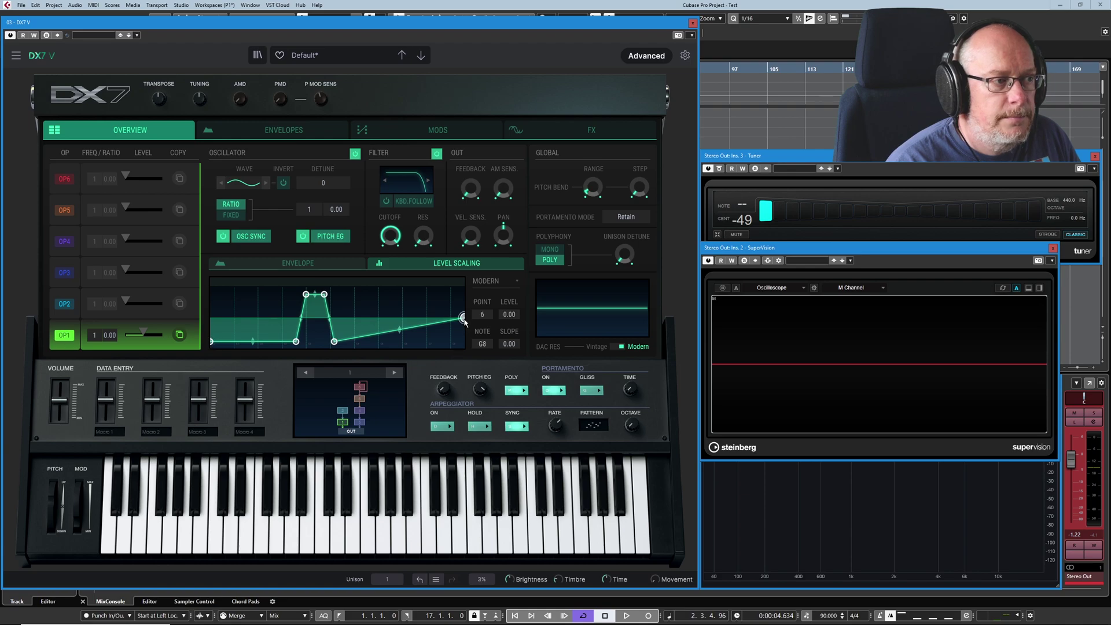
left_click_drag(464, 321, 461, 414)
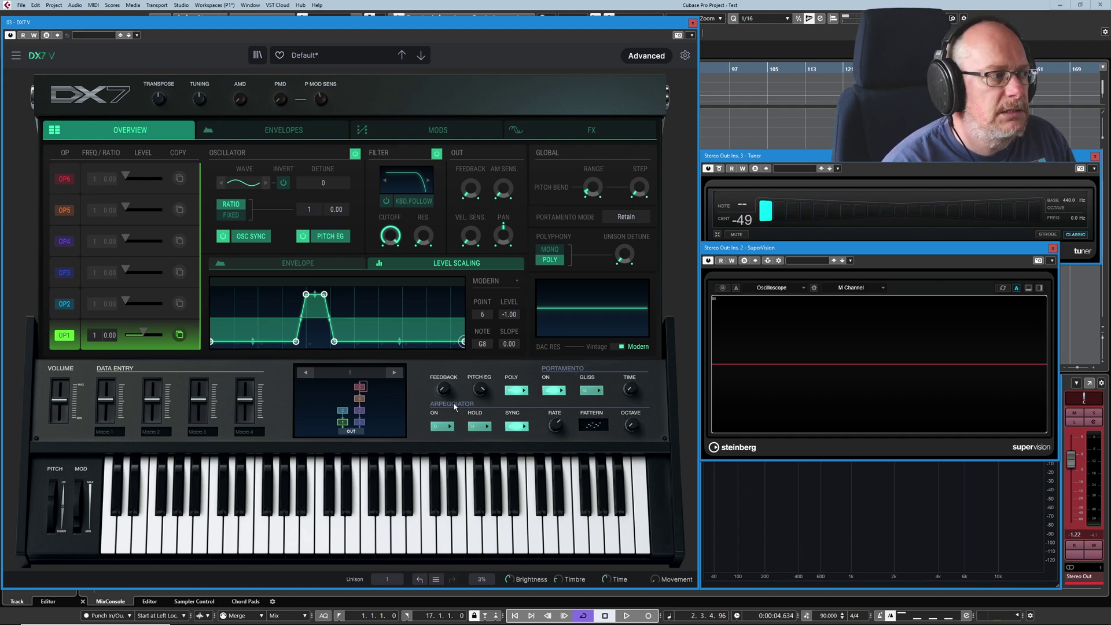
- Copy operator 1's settings to operator 2 and select operator 2 to check its level scaling curve
left_click(180, 336)
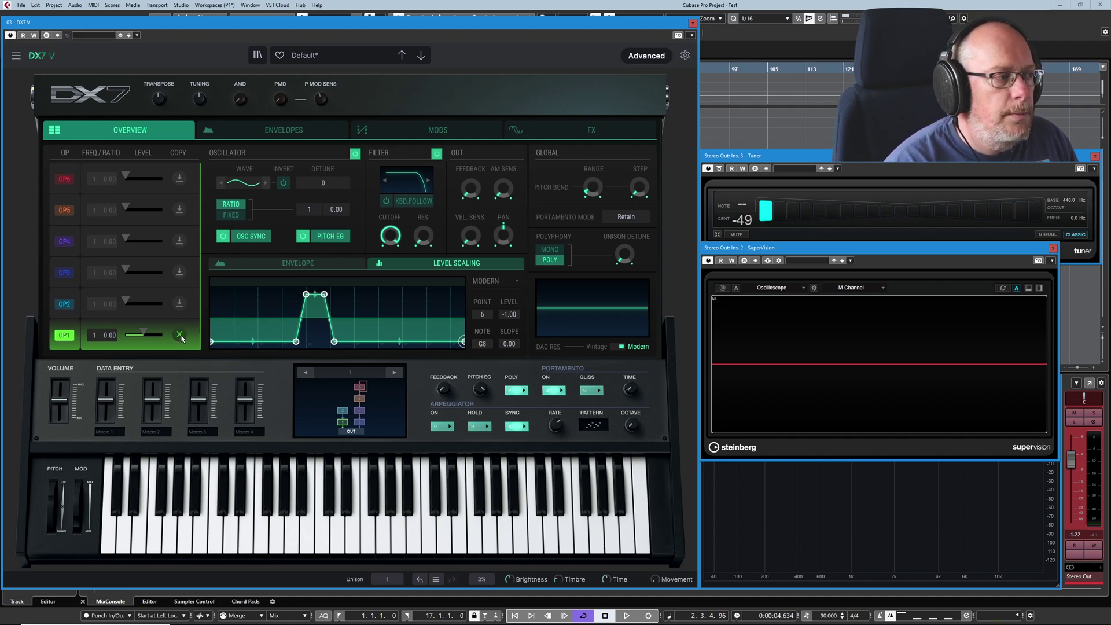
left_click(179, 304)
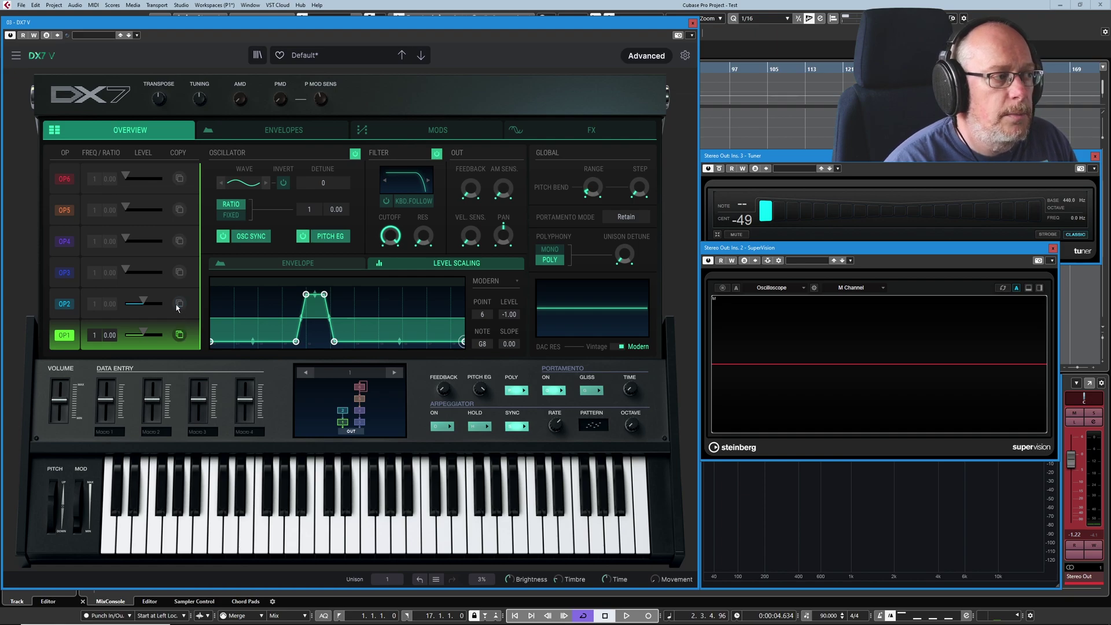
left_click(69, 319)
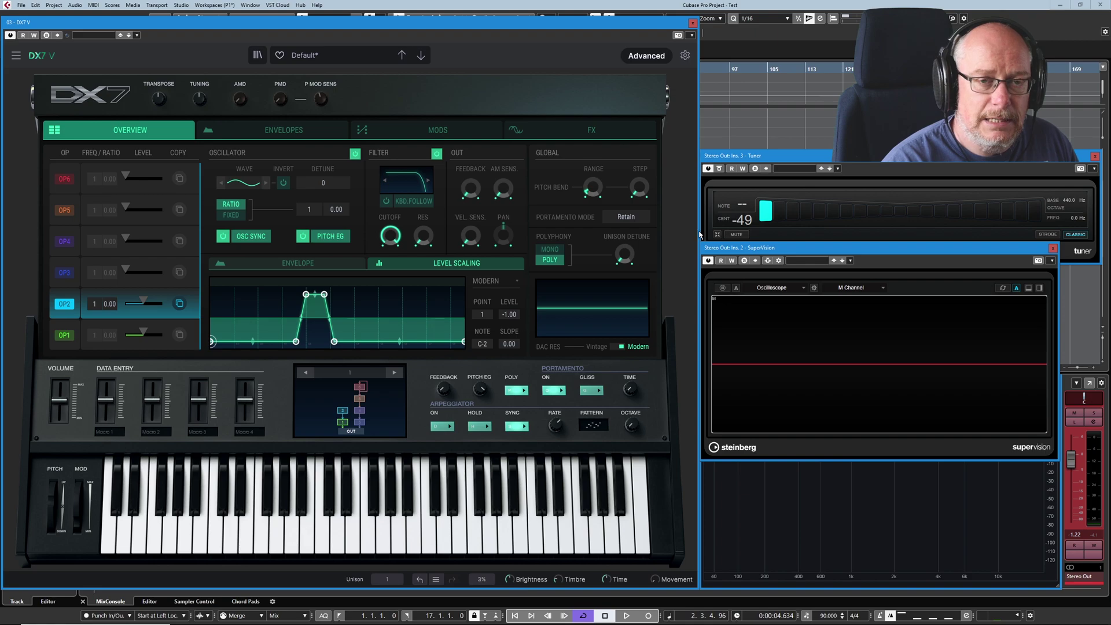
- Select operator 1 and delete all points between the two end points of its level scaling curve
left_click(65, 343)
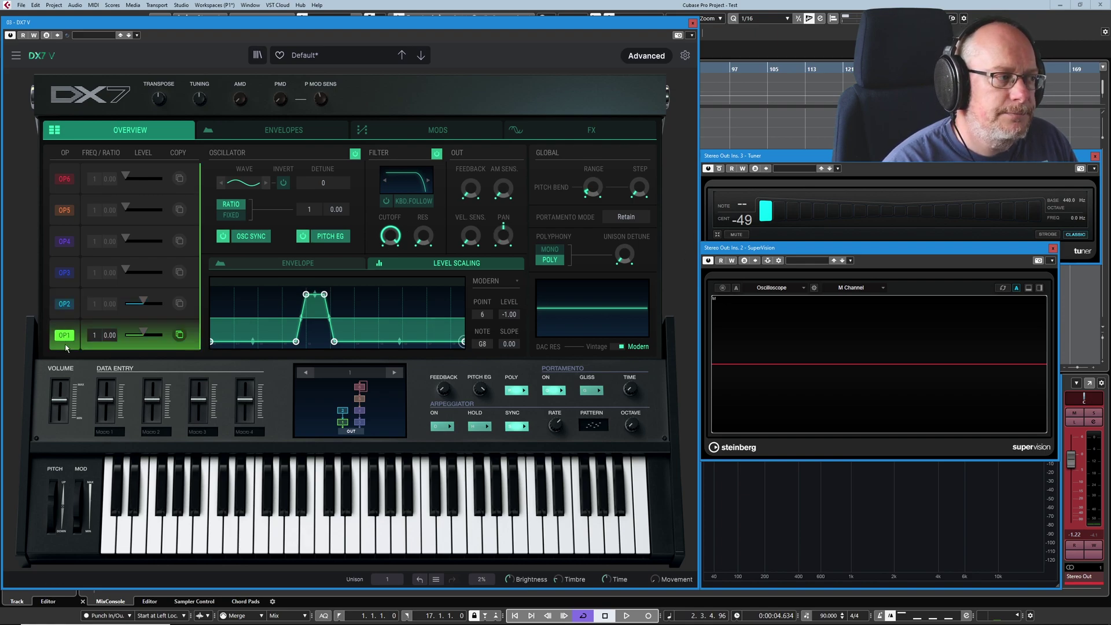
right_click(296, 342)
right_click(306, 295)
double_click(323, 296)
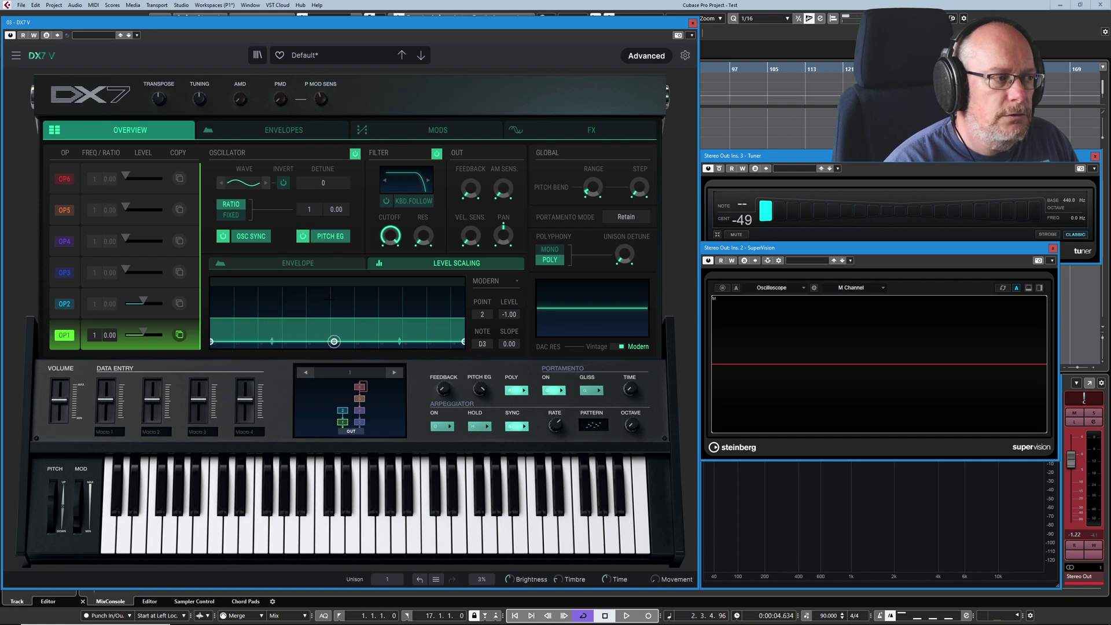
double_click(334, 343)
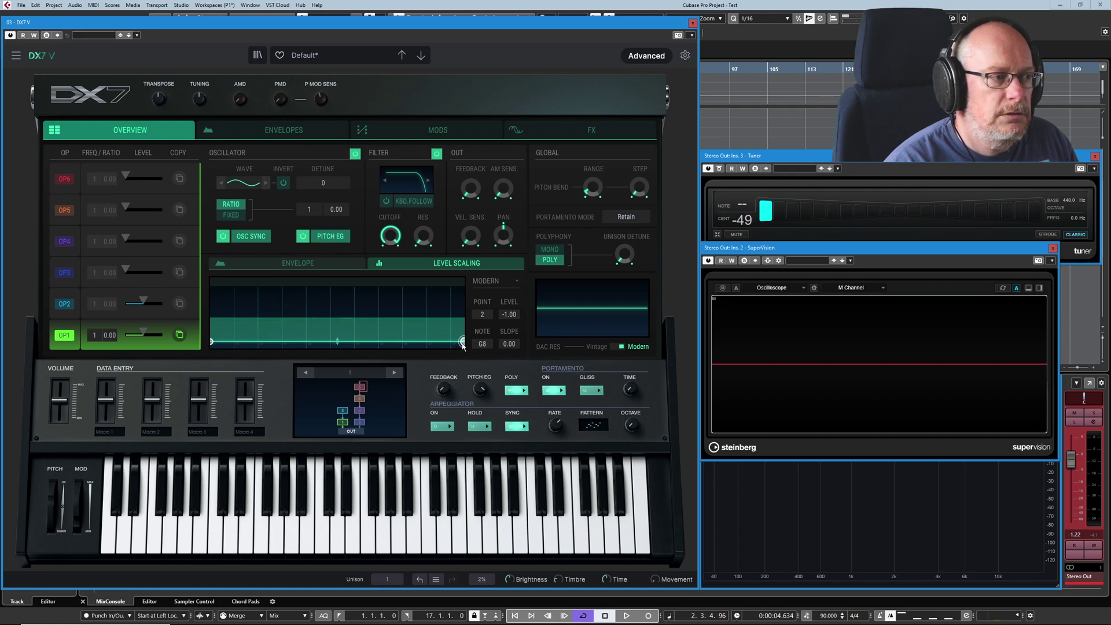
- Raise both end points of operator 1's level scaling curve to about 0.03 for a nearly flat line around zero
left_click(212, 342)
left_click_drag(212, 342, 210, 319)
left_click_drag(463, 342, 472, 318)
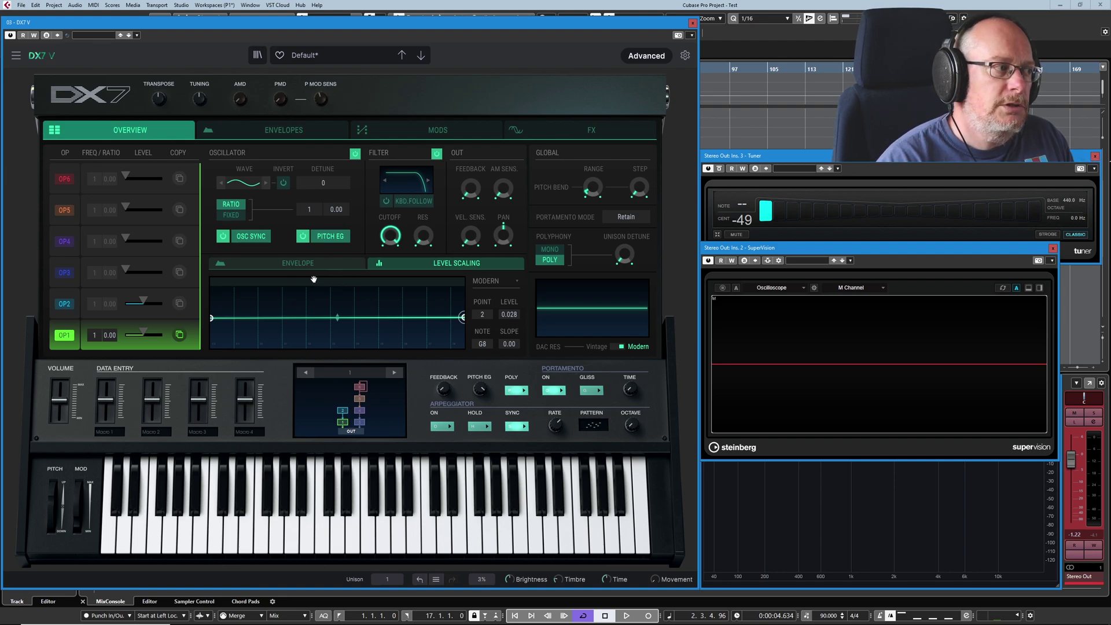
- Check operator 2's level scaling curve, then raise the output levels of operators 1 and 2 to full
left_click(74, 316)
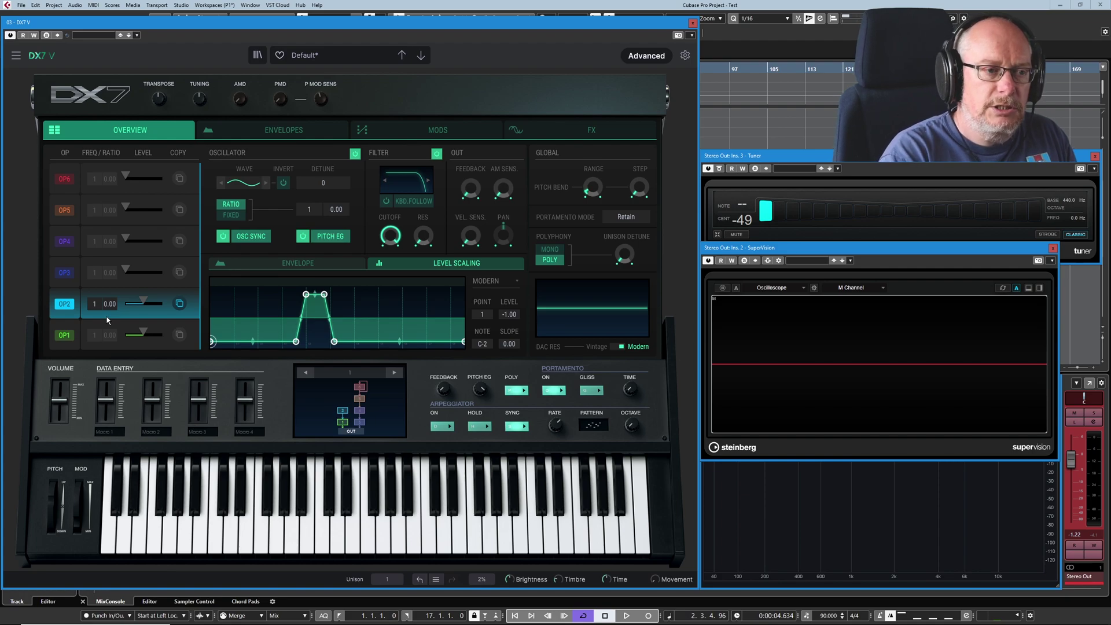
left_click(145, 346)
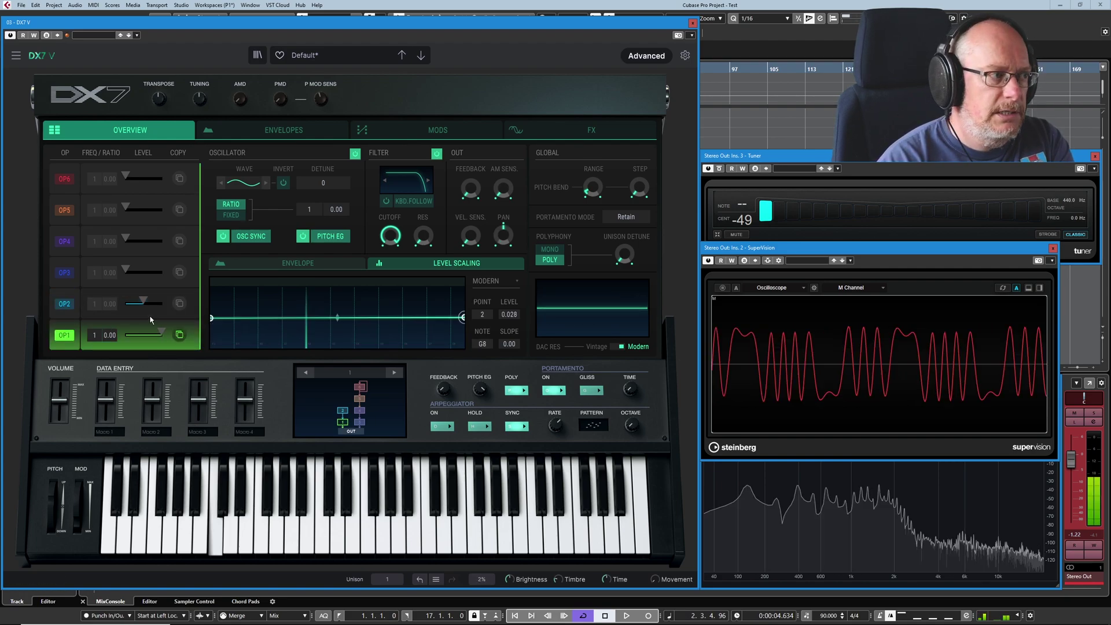
left_click_drag(144, 301, 146, 301)
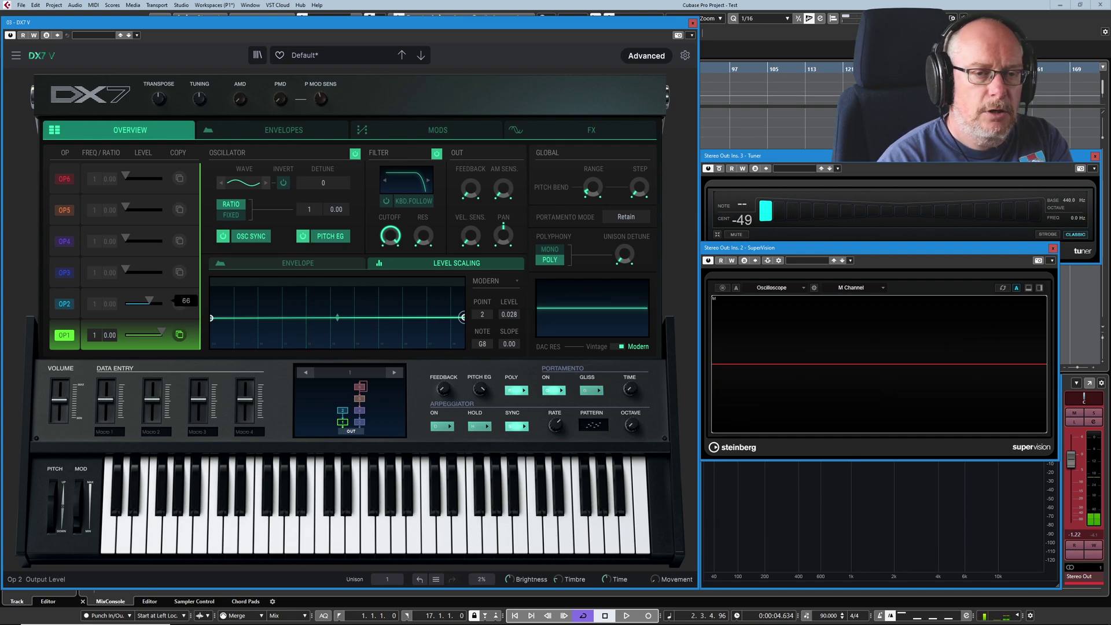
left_click_drag(150, 301, 160, 300)
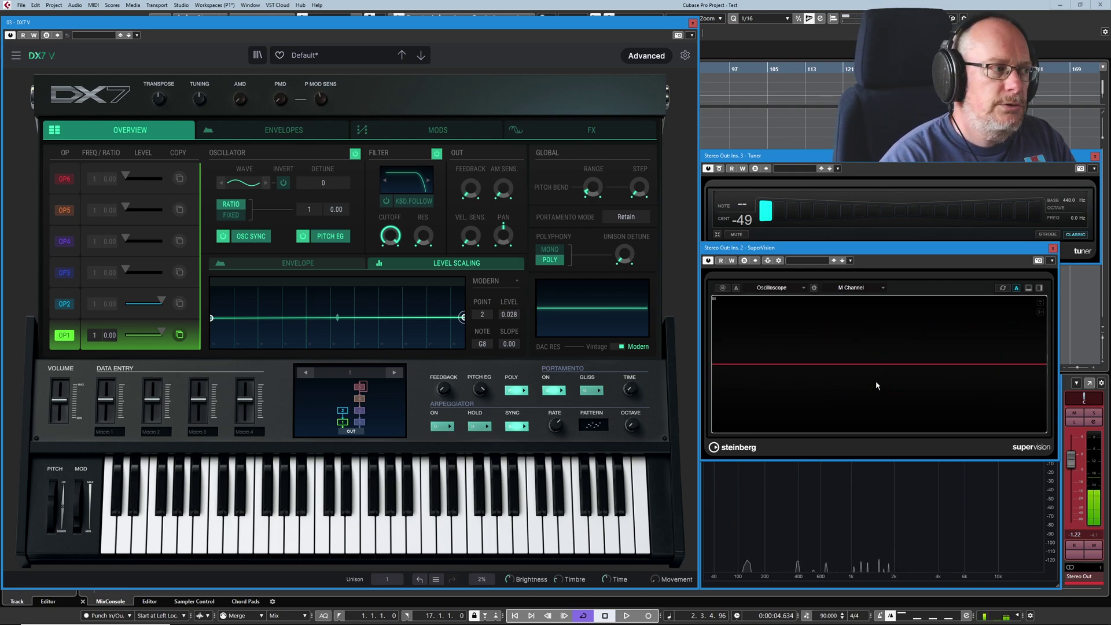
- Widen the base of operator 2's level scaling curve, placing point 5 at C#4 with level -0.688, and step through the curve's points
left_click(72, 314)
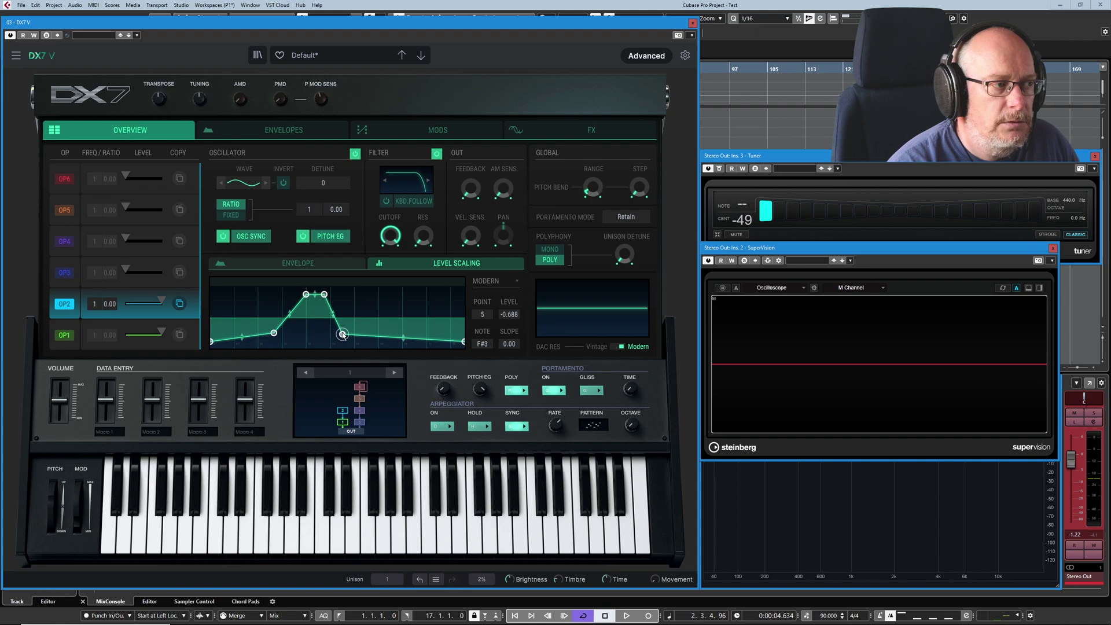
mouse_move(482, 344)
left_mouse_down()
mouse_move(482, 310)
mouse_move(482, 322)
left_mouse_up()
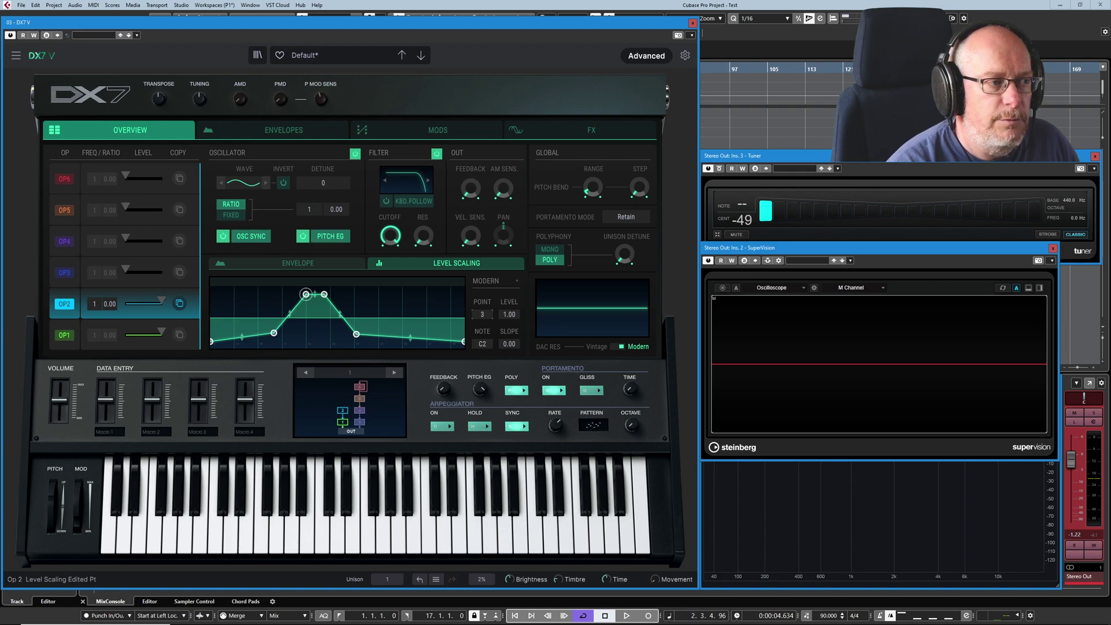
left_click(324, 294)
scroll(482, 314, "up", 1)
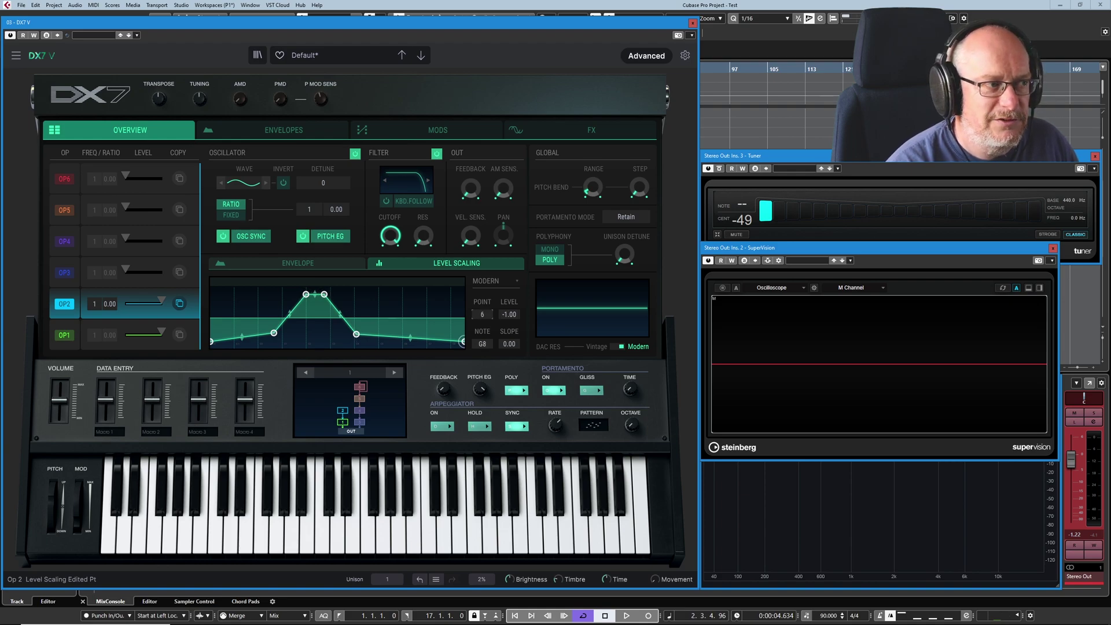
scroll(482, 315, "down", 4)
scroll(482, 314, "up", 4)
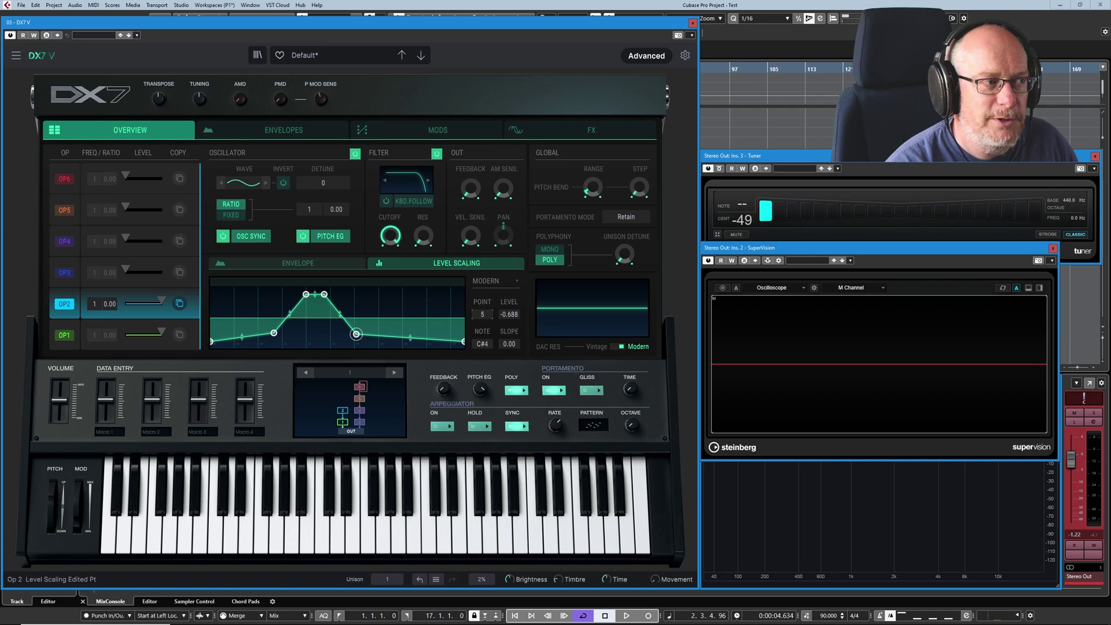
- Set point 4 of operator 2's level scaling curve, at A2, to level 0.712 and slope 0.152
scroll(482, 314, "down", 1)
mouse_move(508, 311)
left_mouse_down()
mouse_move(507, 340)
mouse_move(507, 330)
left_mouse_up()
scroll(509, 315, "up", 3)
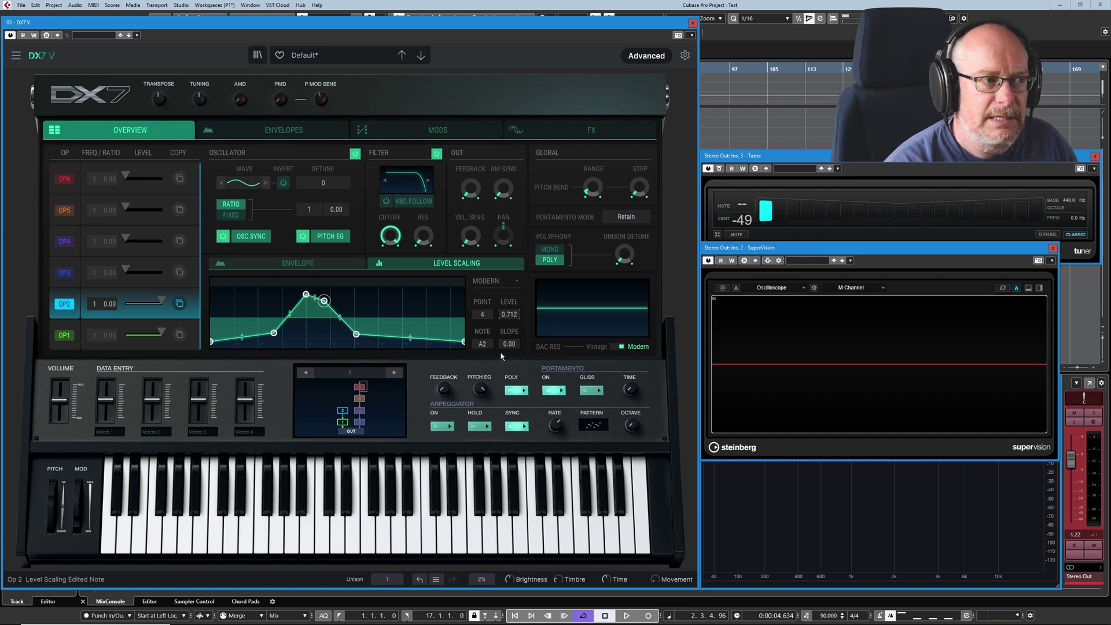
scroll(511, 345, "down", 1)
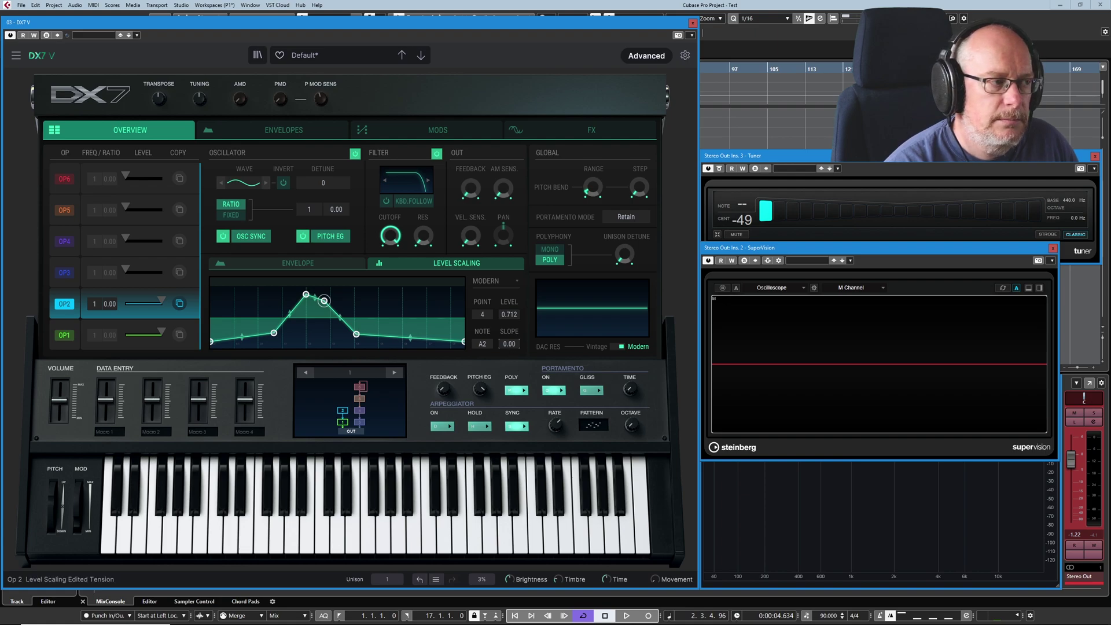
scroll(509, 343, "up", 2)
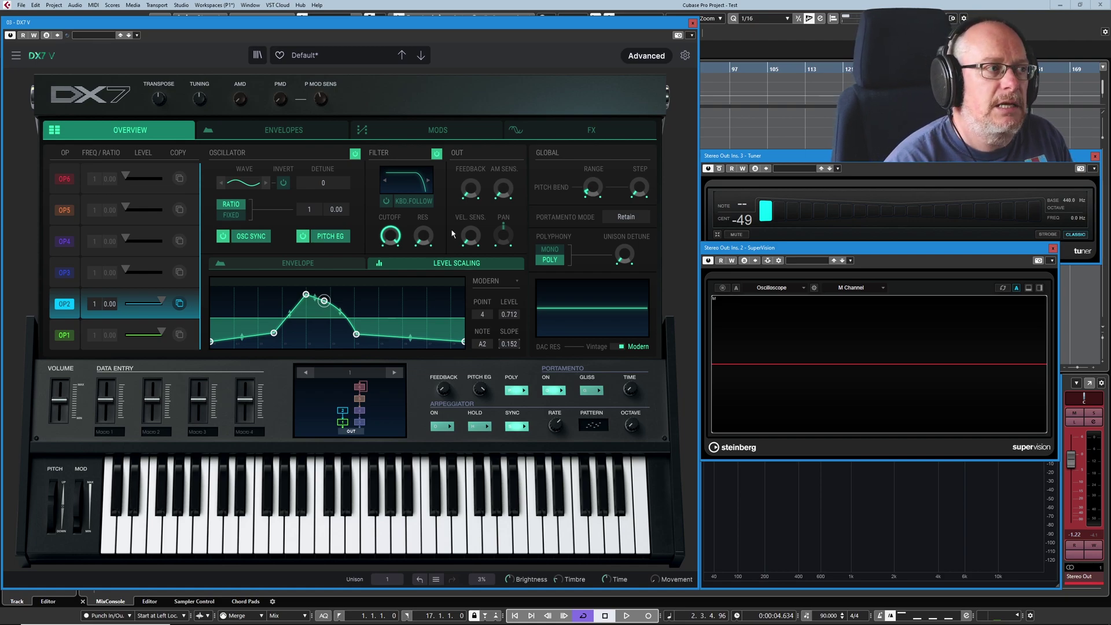
- Open the full envelope editor for operator 2
left_click(283, 131)
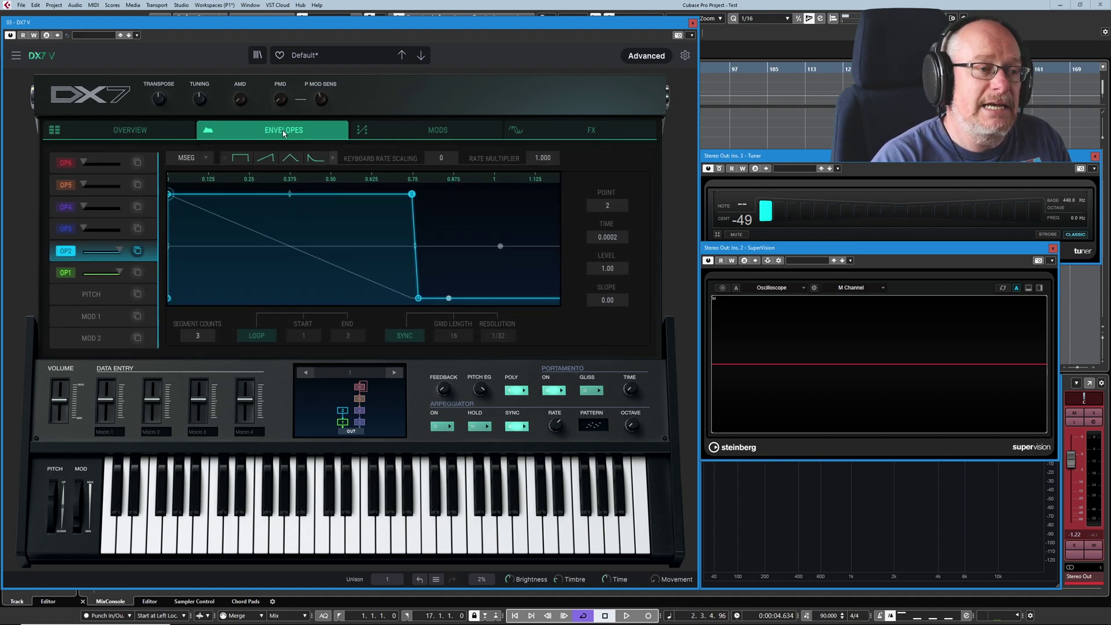